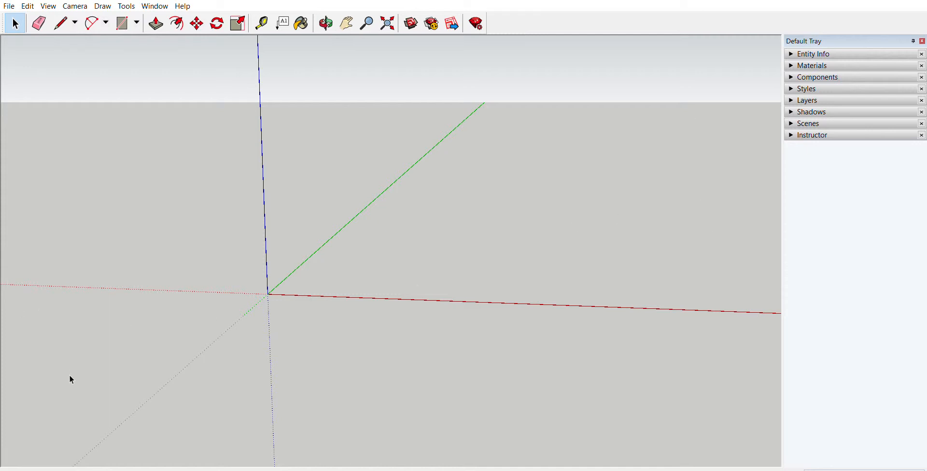
# Step: Draw a circle flat on the ground plane, in front of the red axis near the origin
pyautogui.moveTo(284, 361); pyautogui.dragTo(238, 345, button='middle')
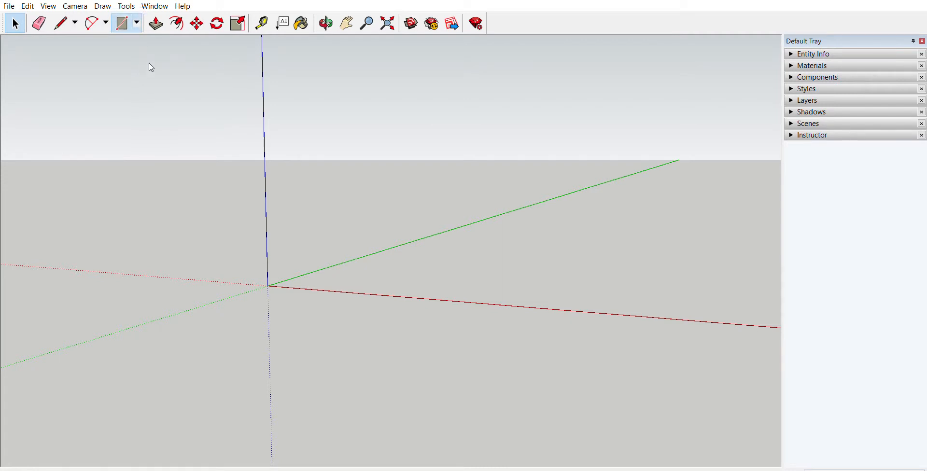
pyautogui.press('c')
pyautogui.moveTo(204, 139); pyautogui.dragTo(455, 295, button='middle')
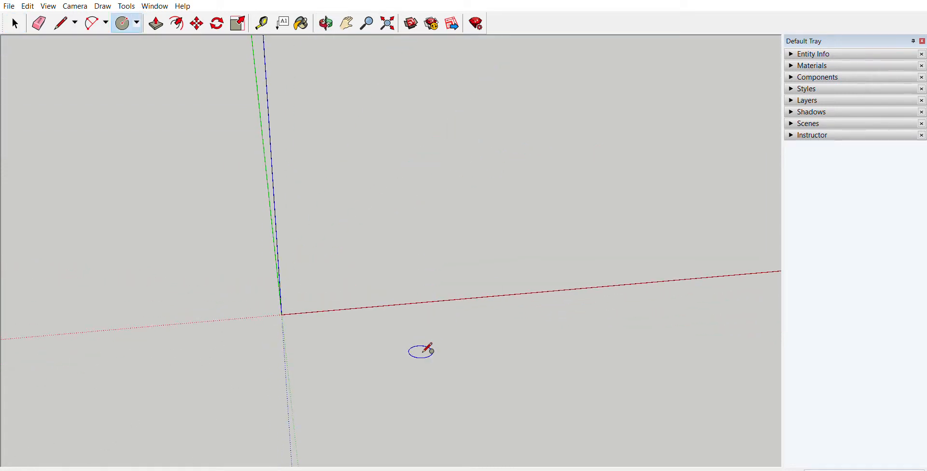
pyautogui.moveTo(555, 340); pyautogui.dragTo(481, 329, button='middle')
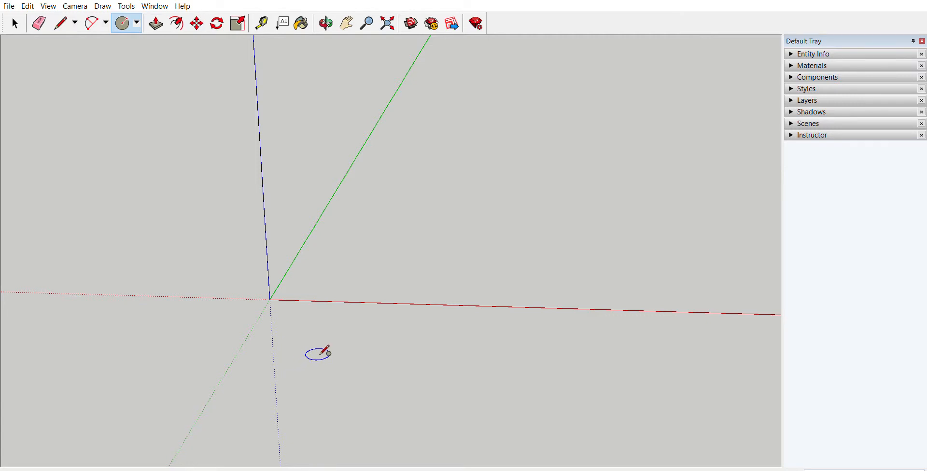
pyautogui.moveTo(324, 351); pyautogui.dragTo(262, 339, button='middle')
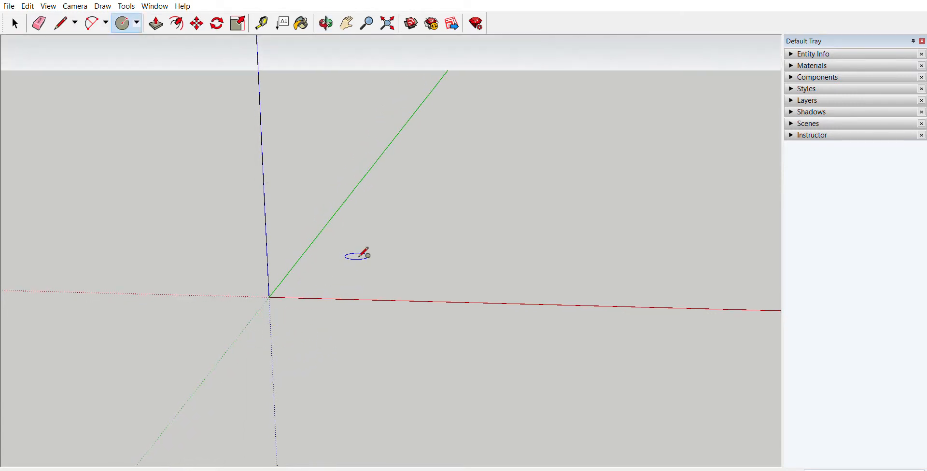
pyautogui.moveTo(362, 252)
pyautogui.mouseDown(button='middle')
pyautogui.moveTo(378, 211)
pyautogui.moveTo(372, 172)
pyautogui.moveTo(383, 221)
pyautogui.moveTo(355, 261)
pyautogui.moveTo(341, 261)
pyautogui.moveTo(359, 264)
pyautogui.moveTo(369, 239)
pyautogui.mouseUp(button='middle')
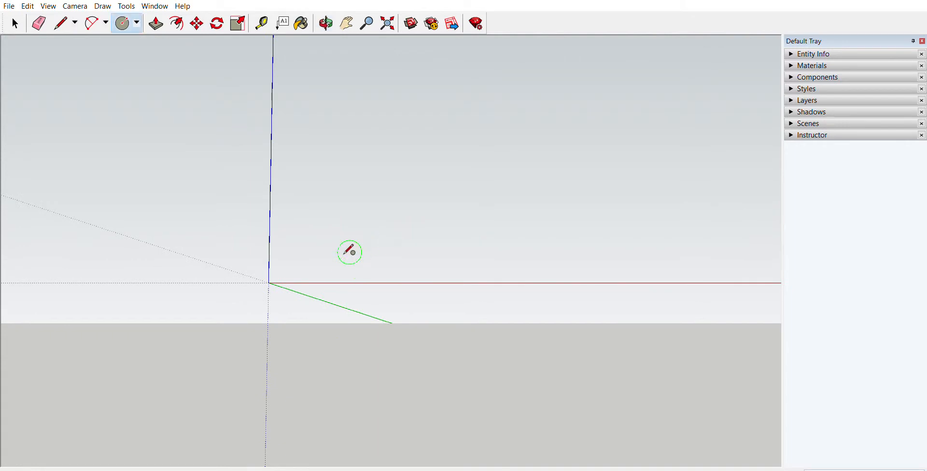
pyautogui.press('o')
pyautogui.moveTo(350, 252)
pyautogui.mouseDown()
pyautogui.moveTo(395, 244)
pyautogui.moveTo(352, 300)
pyautogui.moveTo(287, 253)
pyautogui.moveTo(352, 254)
pyautogui.mouseUp()
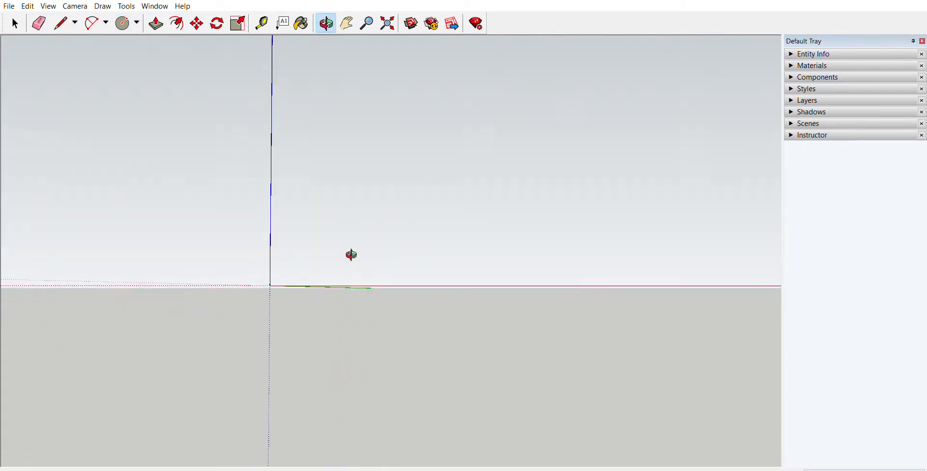
pyautogui.moveTo(351, 254); pyautogui.dragTo(348, 145, button='middle')
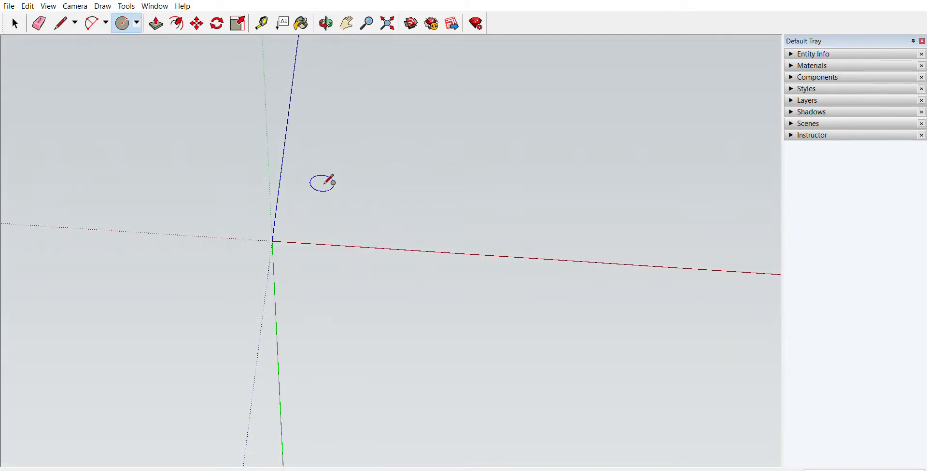
pyautogui.moveTo(330, 181); pyautogui.dragTo(320, 355, button='middle')
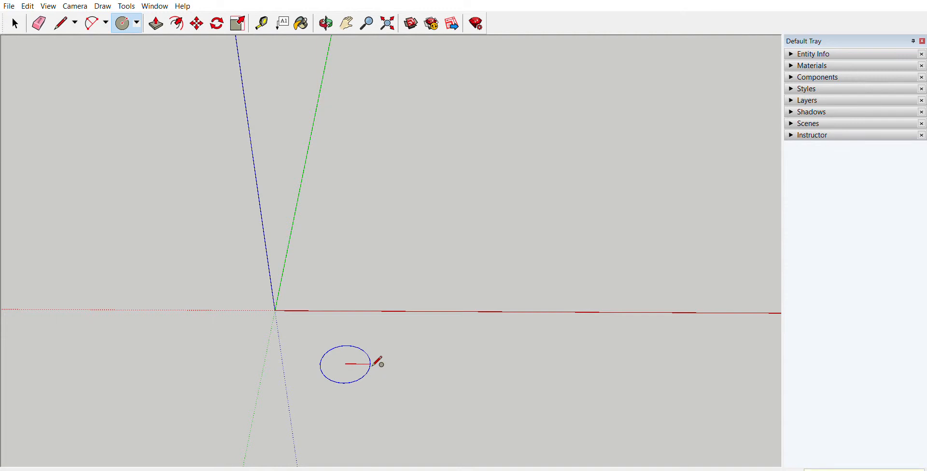
pyautogui.press('Escape')
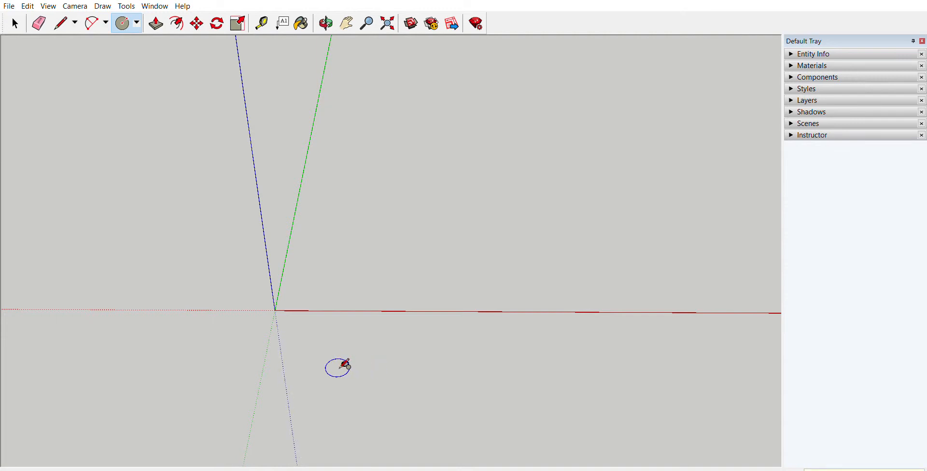
pyautogui.scroll(9, 348, 364)
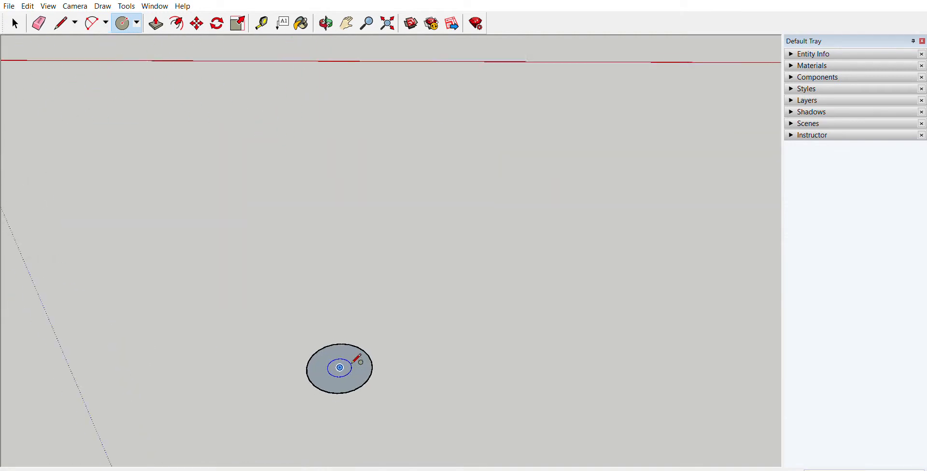
# Step: Draw a smaller concentric circle inside the first one, with about half its radius
pyautogui.scroll(3, 354, 363)
pyautogui.scroll(-1, 354, 362)
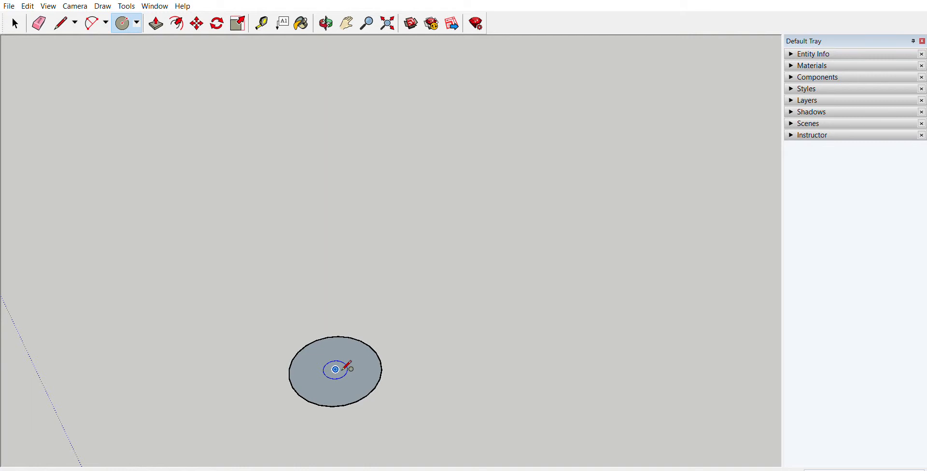
pyautogui.click(341, 371)
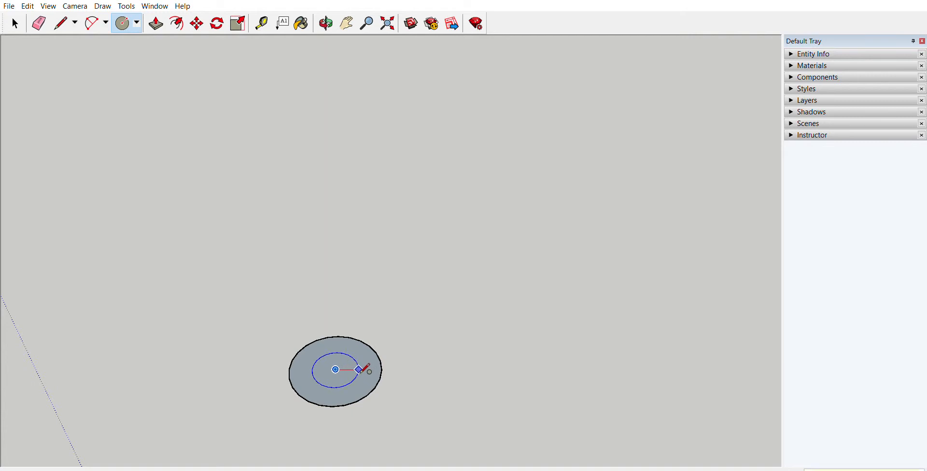
pyautogui.click(359, 370)
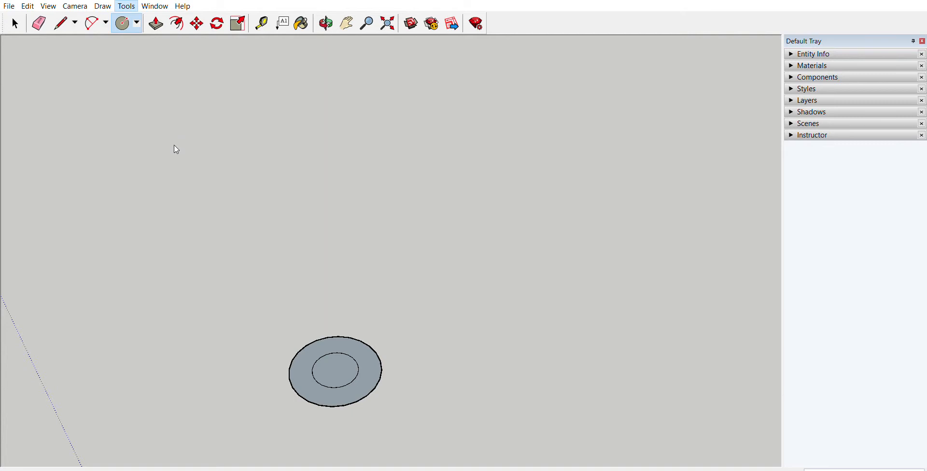
# Step: Create two perpendicular protractor guide lines through the circles' centre, parallel to the red and green axes
pyautogui.click(336, 370)
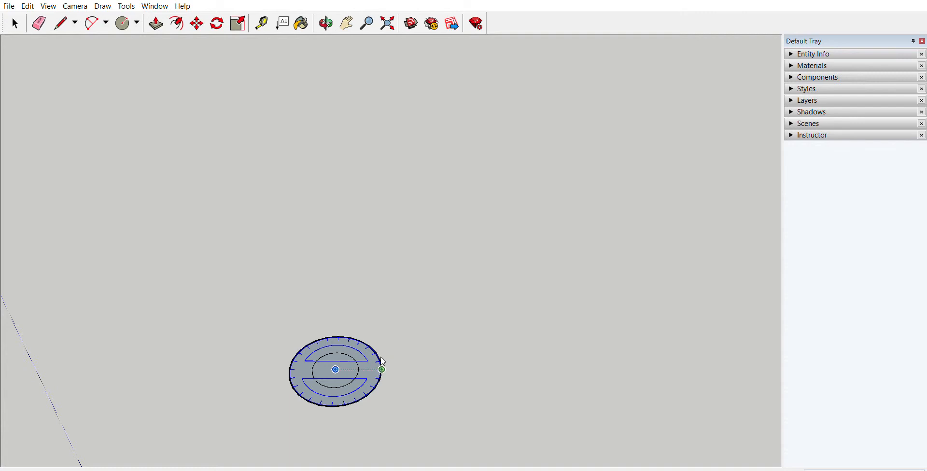
pyautogui.click(382, 361)
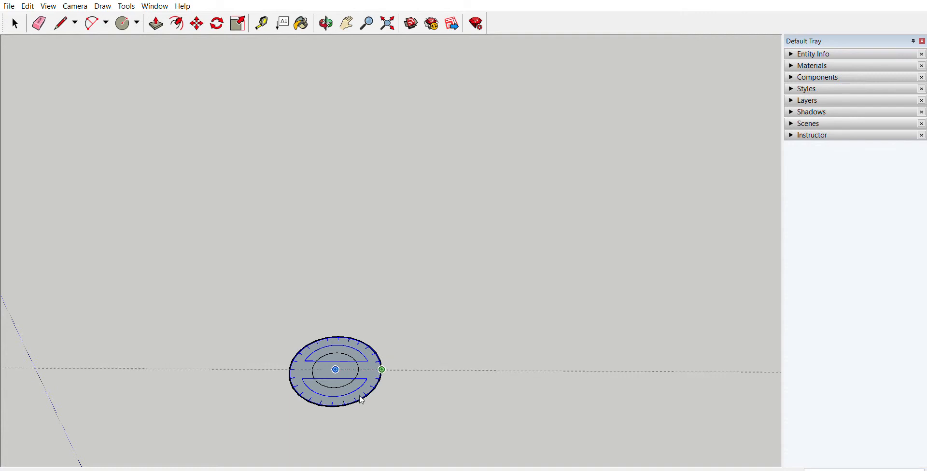
pyautogui.click(289, 361)
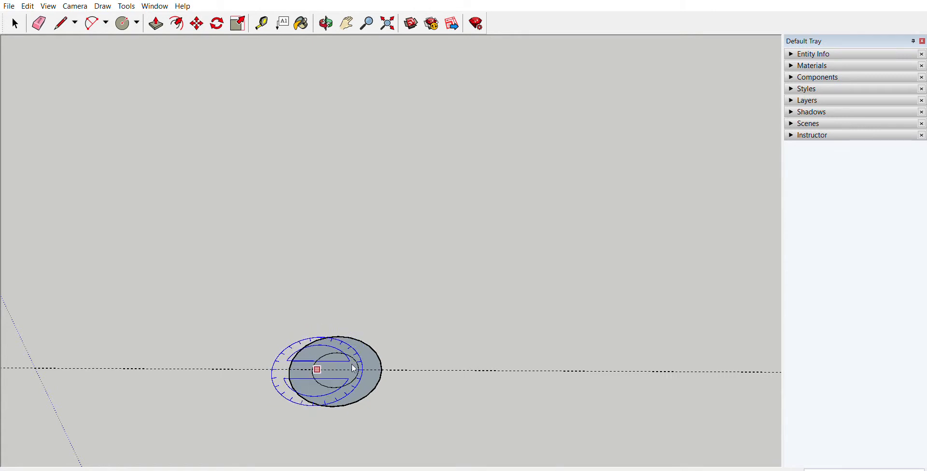
pyautogui.click(337, 360)
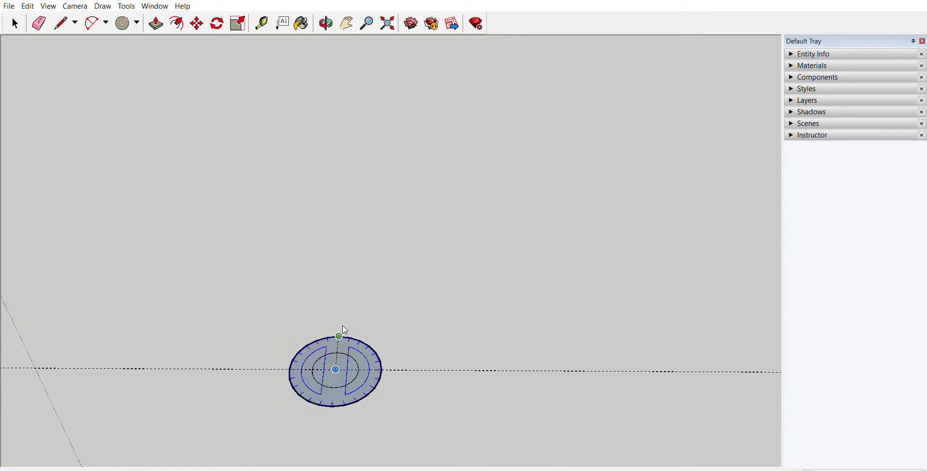
pyautogui.click(333, 398)
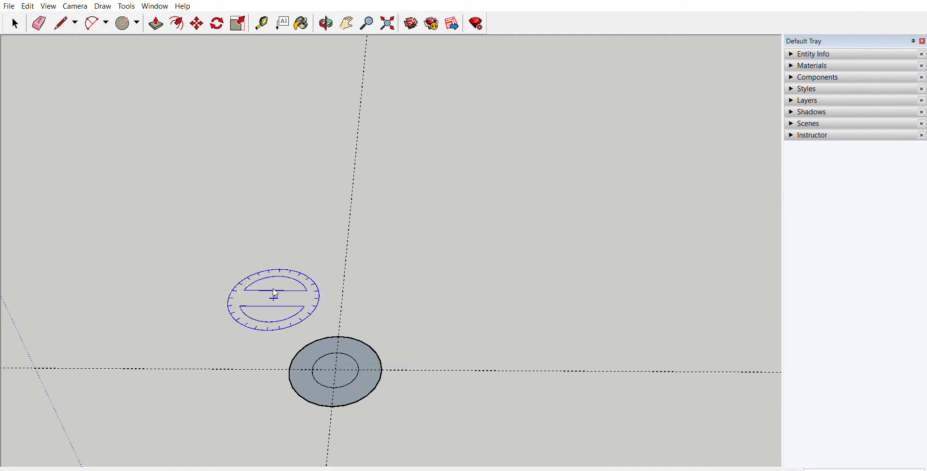
# Step: Add two guide lines parallel to the red-direction centre guide, one on each side at equal distances within the outer circle
pyautogui.press('o')
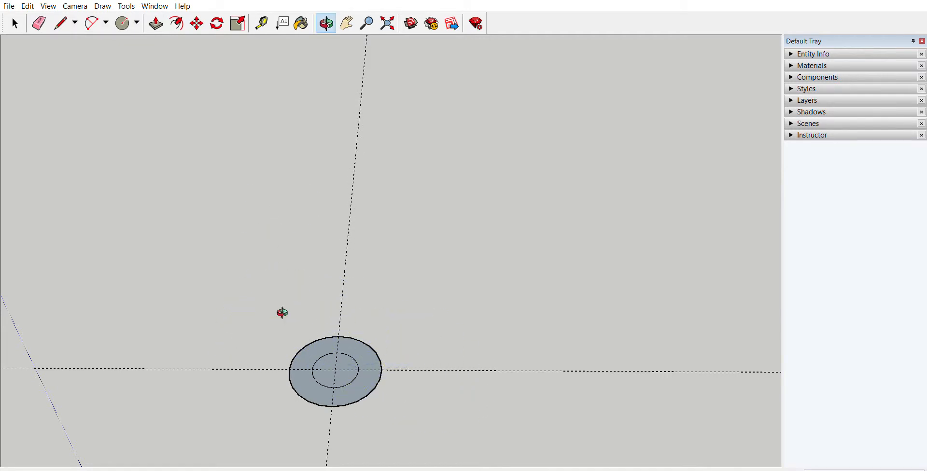
pyautogui.moveTo(281, 312); pyautogui.dragTo(320, 189)
pyautogui.moveTo(320, 189); pyautogui.dragTo(396, 313, button='middle')
pyautogui.press('q')
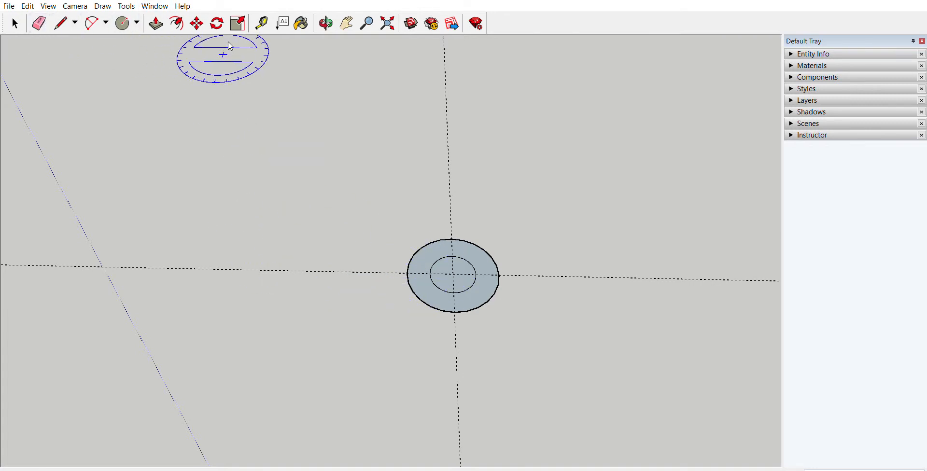
pyautogui.click(262, 24)
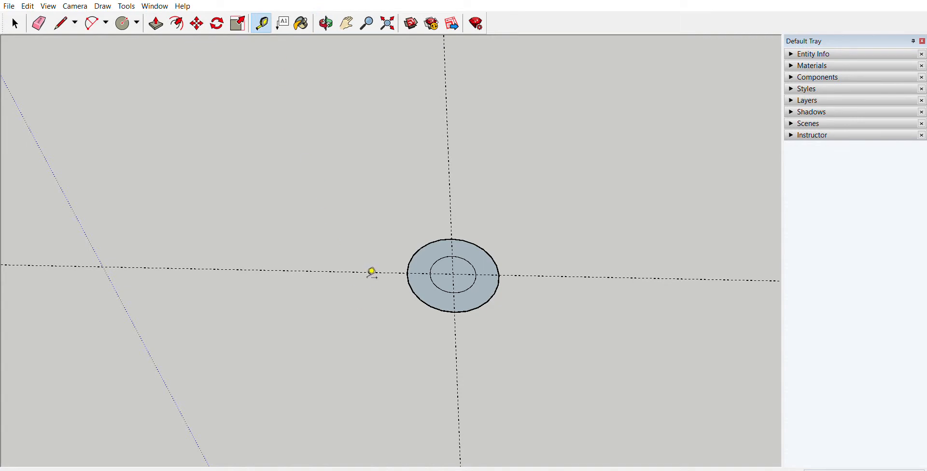
pyautogui.click(373, 272)
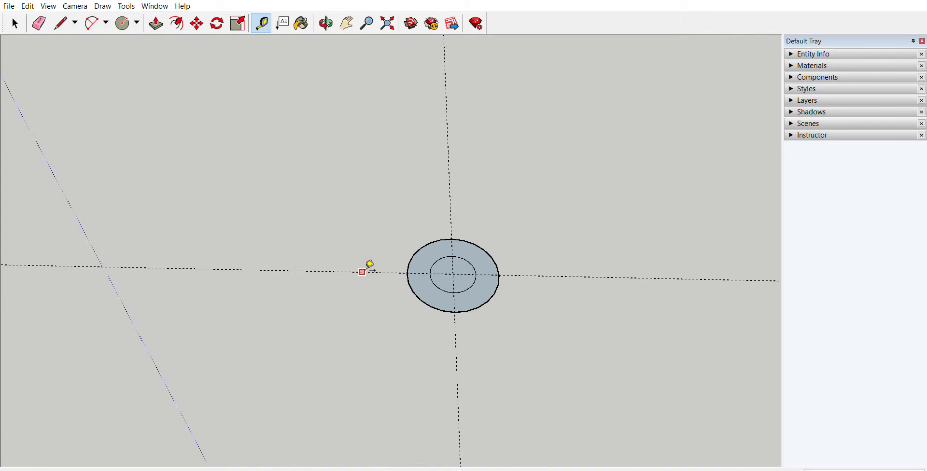
pyautogui.click(362, 272)
pyautogui.click(364, 259)
pyautogui.scroll(2, 416, 249)
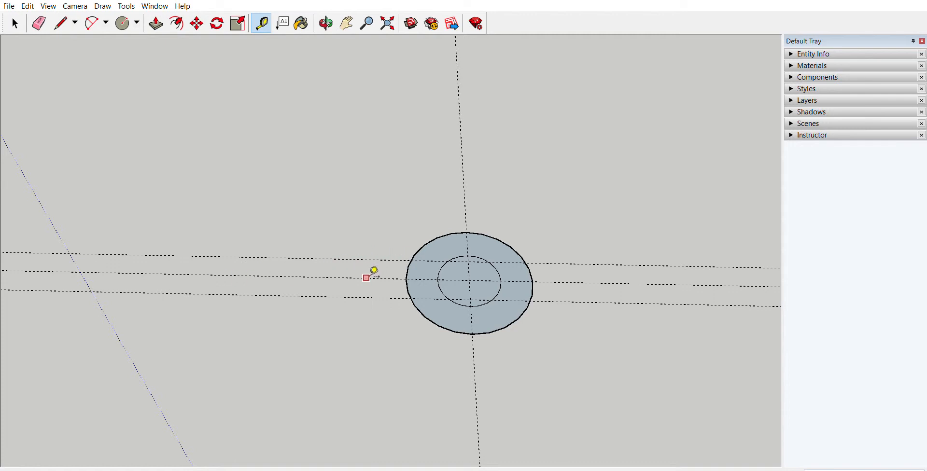
# Step: Place a guide point on the upper parallel guide, measured outward from its left intersection with the outer circle
pyautogui.scroll(4, 393, 256)
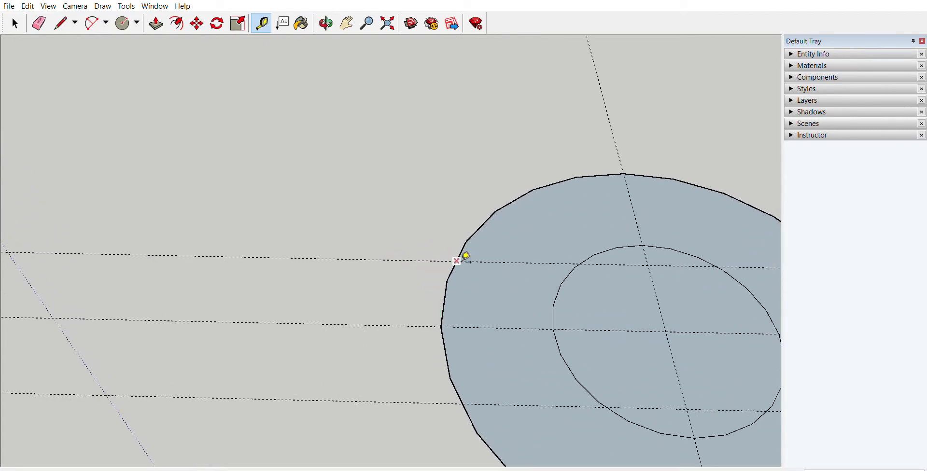
pyautogui.click(466, 256)
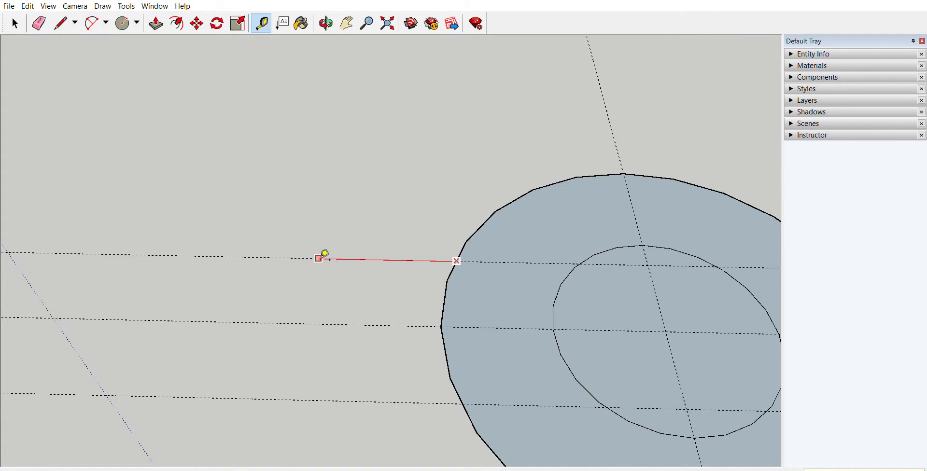
pyautogui.click(335, 259)
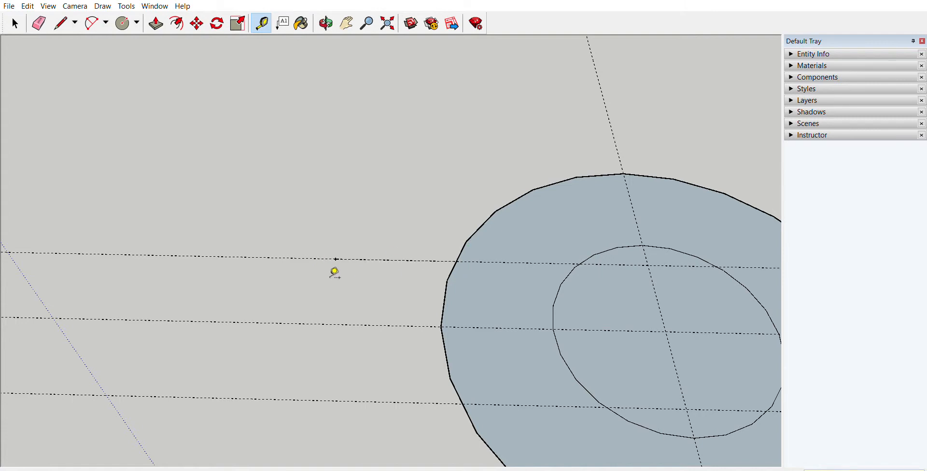
# Step: Draw three connected lines from the outer circle through the guide point and back along the lower guide, forming a rectangular tab
pyautogui.scroll(3, 350, 250)
pyautogui.scroll(-5, 349, 250)
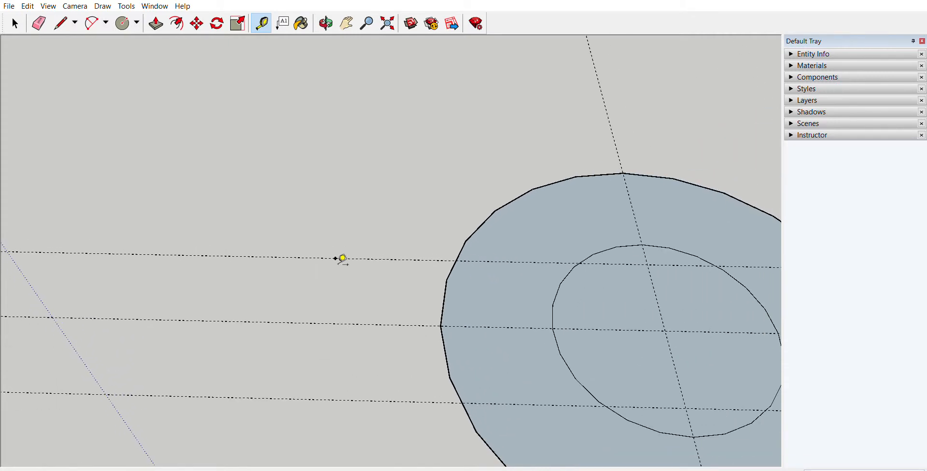
pyautogui.scroll(-1, 345, 322)
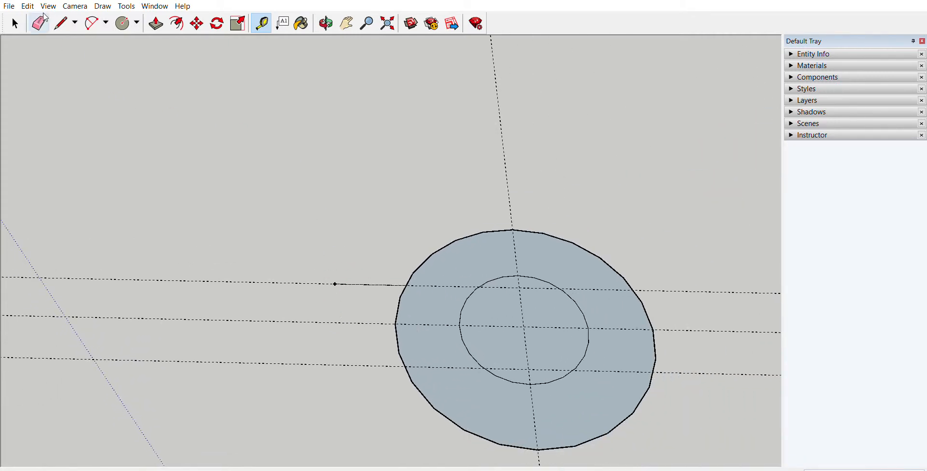
pyautogui.click(61, 23)
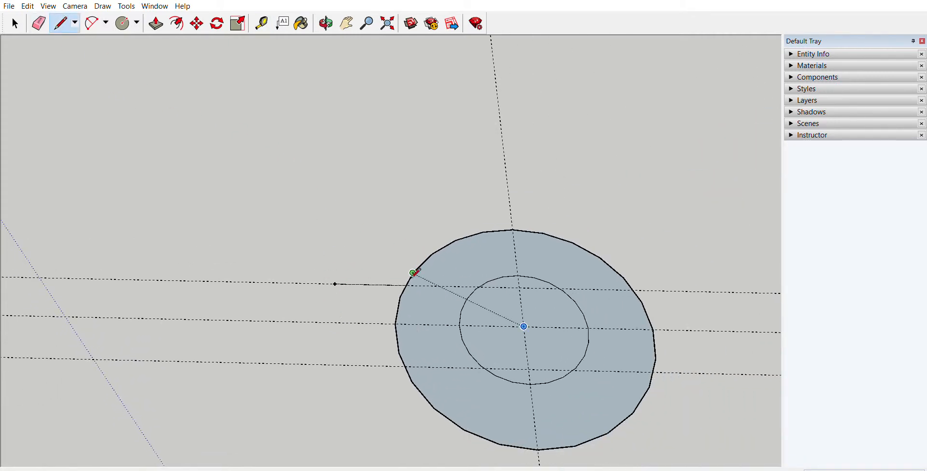
pyautogui.click(407, 284)
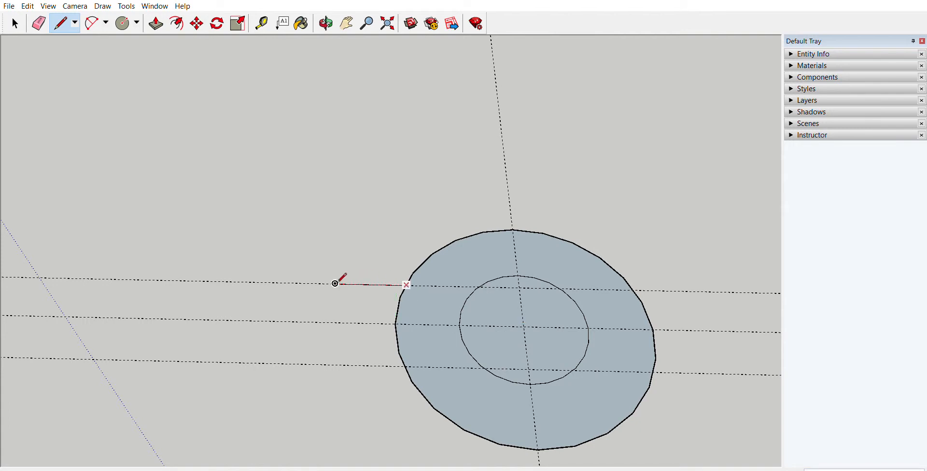
pyautogui.click(335, 283)
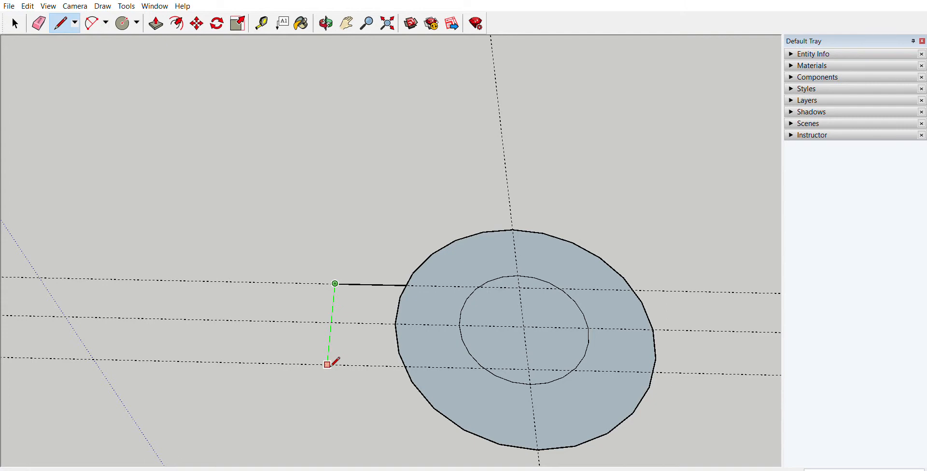
pyautogui.click(327, 365)
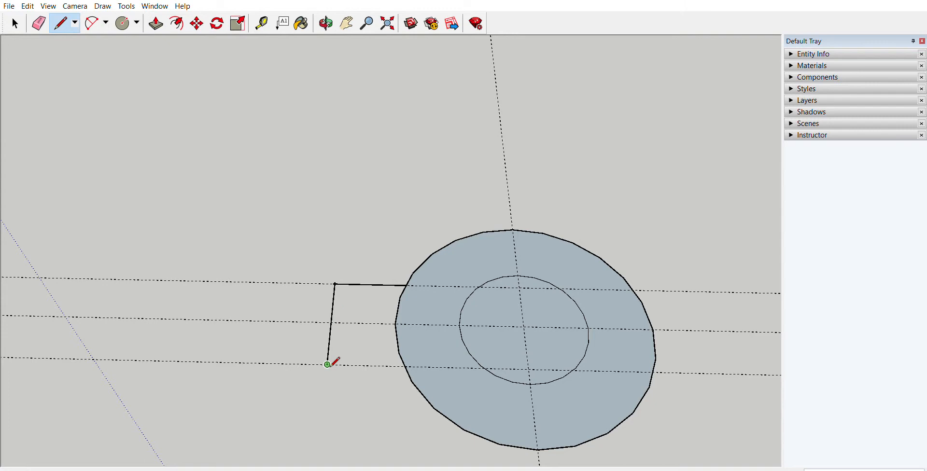
pyautogui.click(407, 366)
pyautogui.scroll(-4, 333, 304)
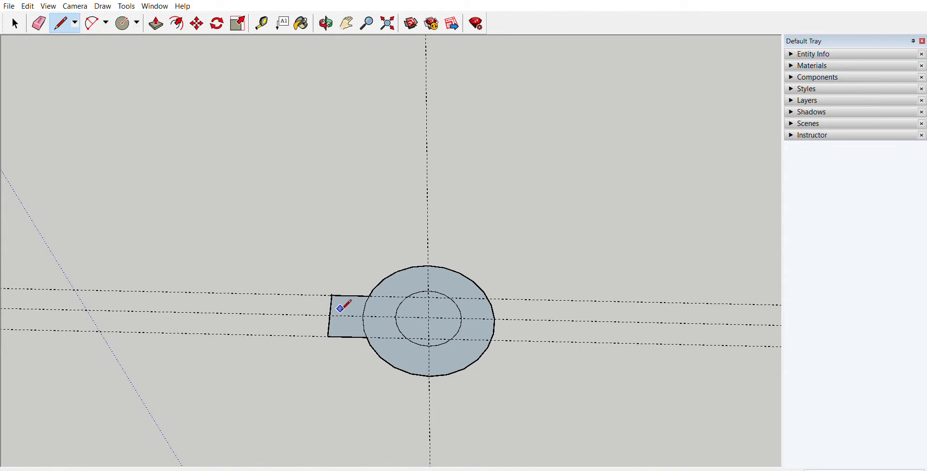
pyautogui.scroll(-1, 515, 308)
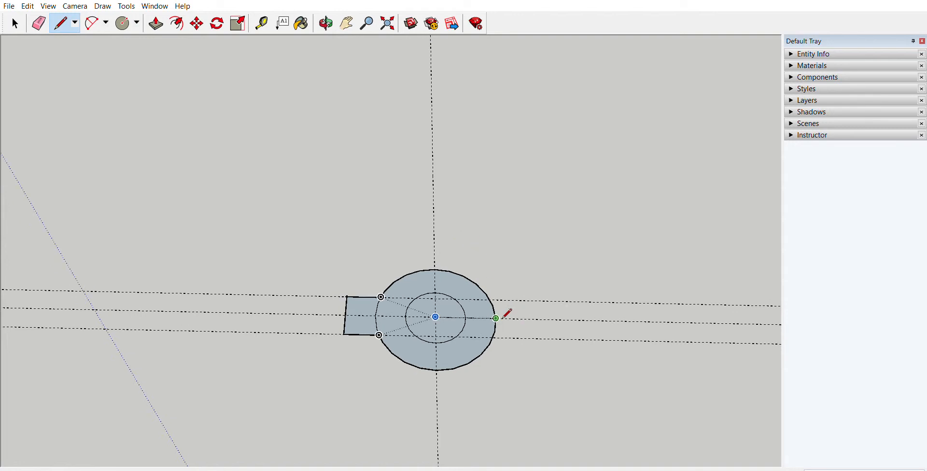
pyautogui.scroll(-1, 507, 314)
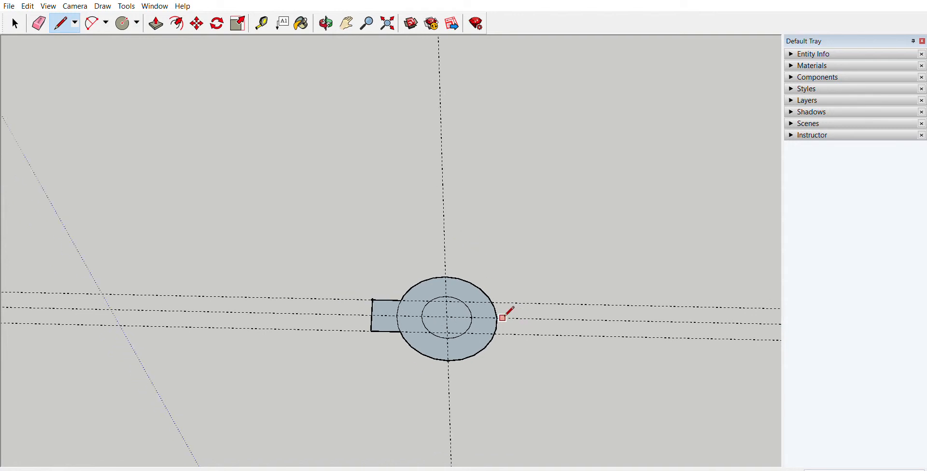
# Step: Place a guide point on the centre guide beyond the tab, measured from the outer circle's intersection opposite the tab
pyautogui.click(268, 16)
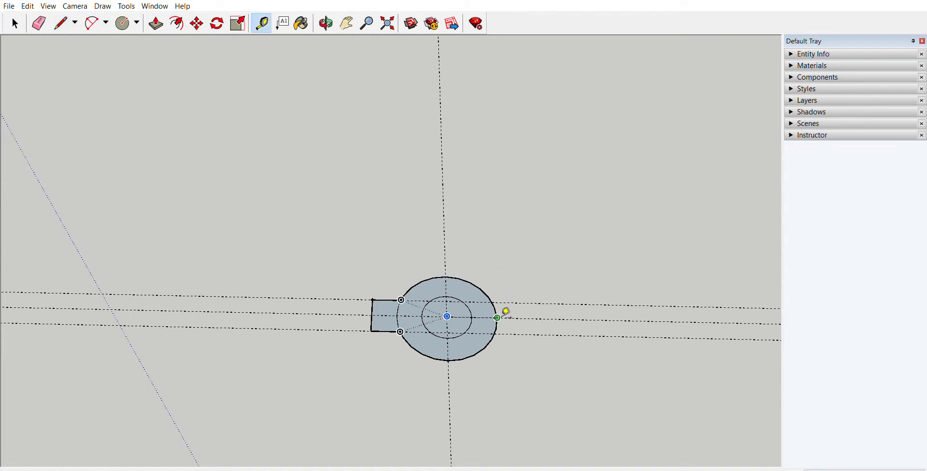
pyautogui.scroll(2, 505, 312)
pyautogui.scroll(-2, 505, 312)
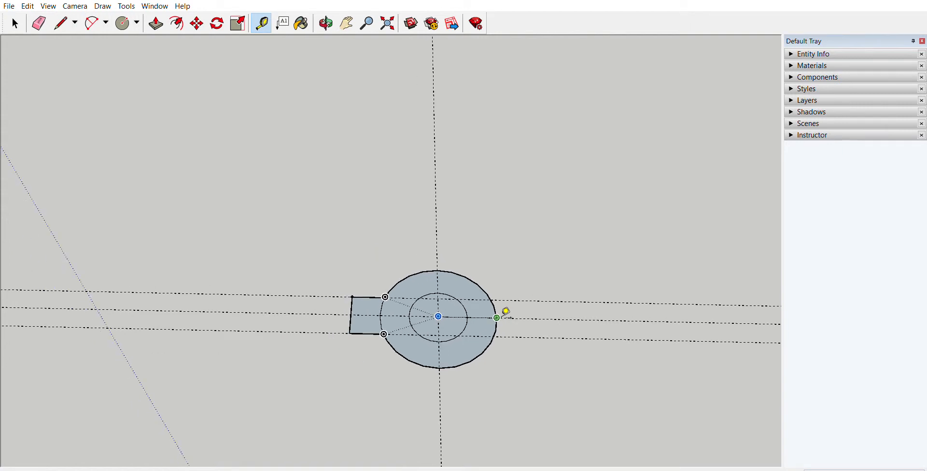
pyautogui.click(501, 315)
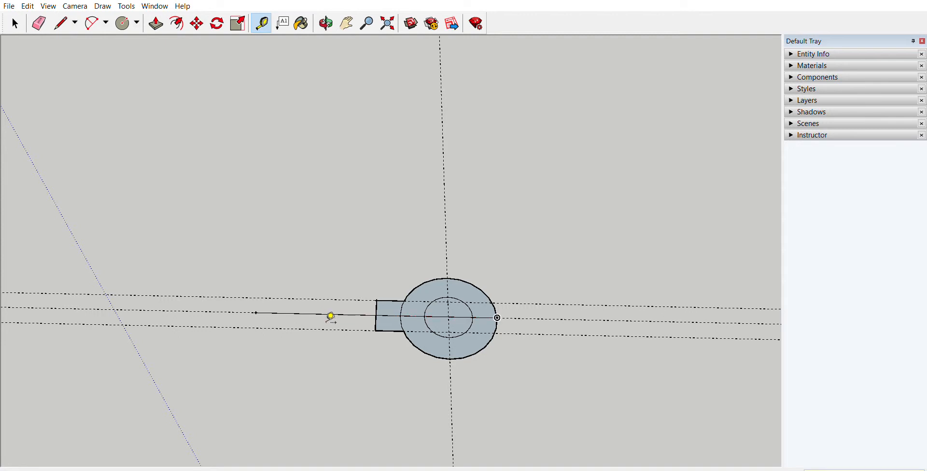
pyautogui.scroll(2, 239, 316)
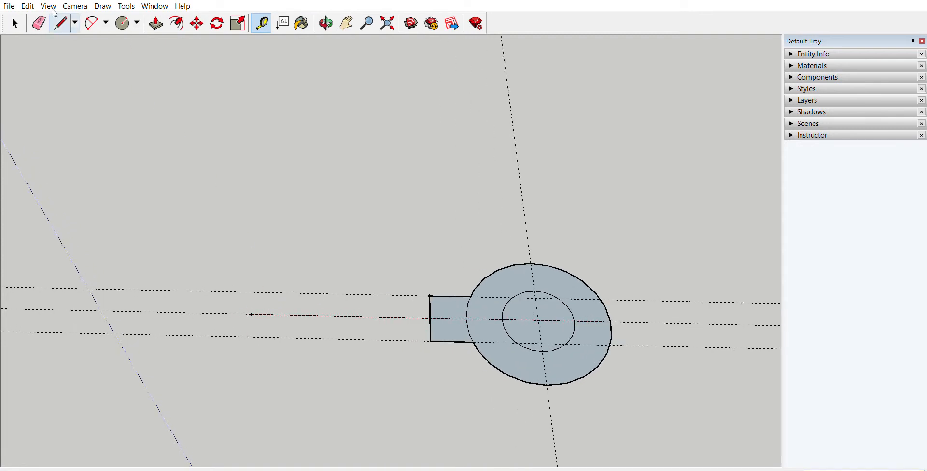
# Step: Draw a line along the upper guide from the tab's corner to level with the guide point, and an end line across to the lower guide
pyautogui.click(60, 23)
pyautogui.click(430, 295)
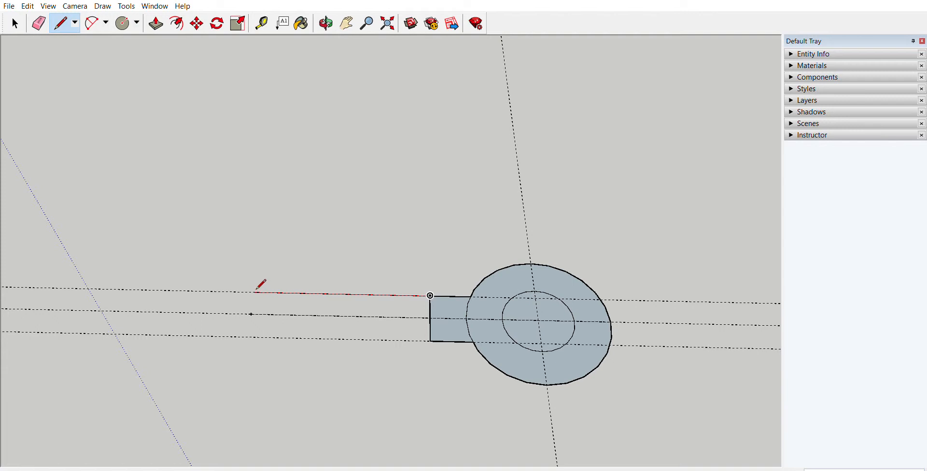
pyautogui.click(252, 314)
pyautogui.hotkey('ctrl', 'z')
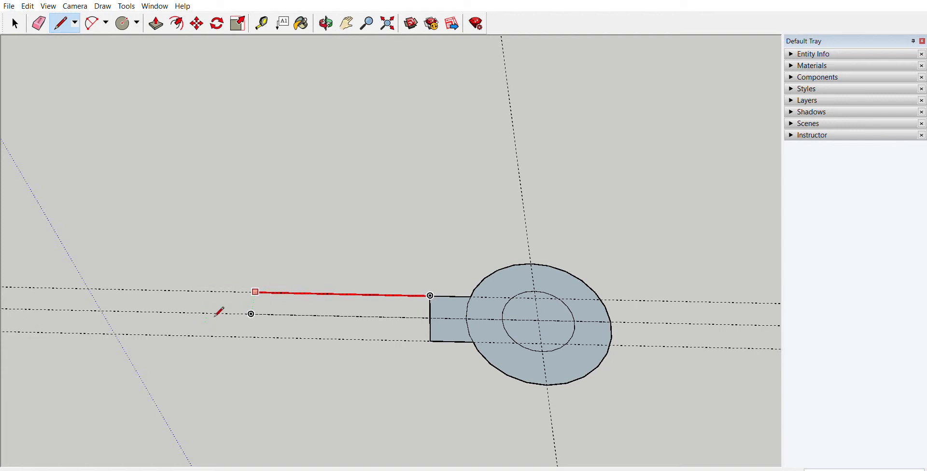
pyautogui.click(251, 313)
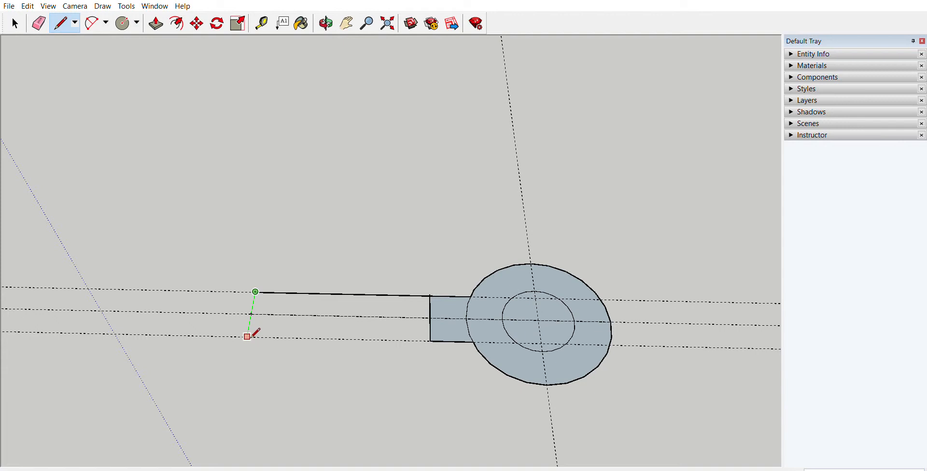
pyautogui.click(247, 336)
pyautogui.scroll(-2, 314, 340)
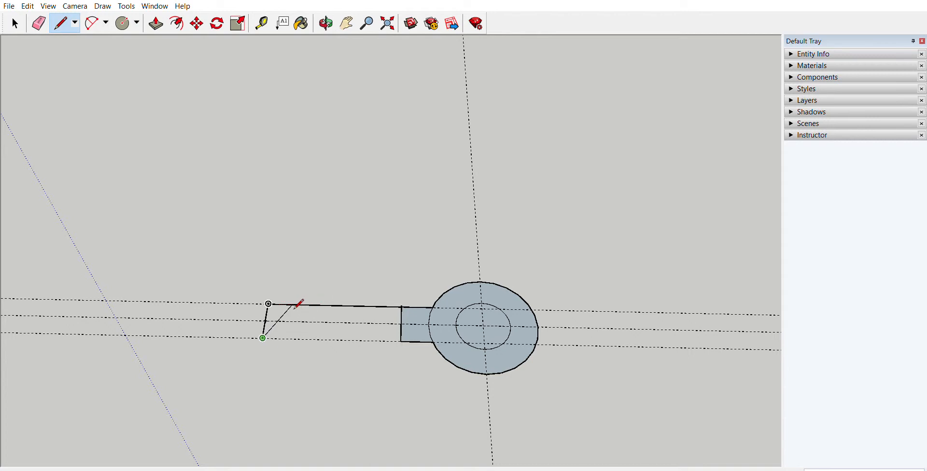
pyautogui.press('Escape')
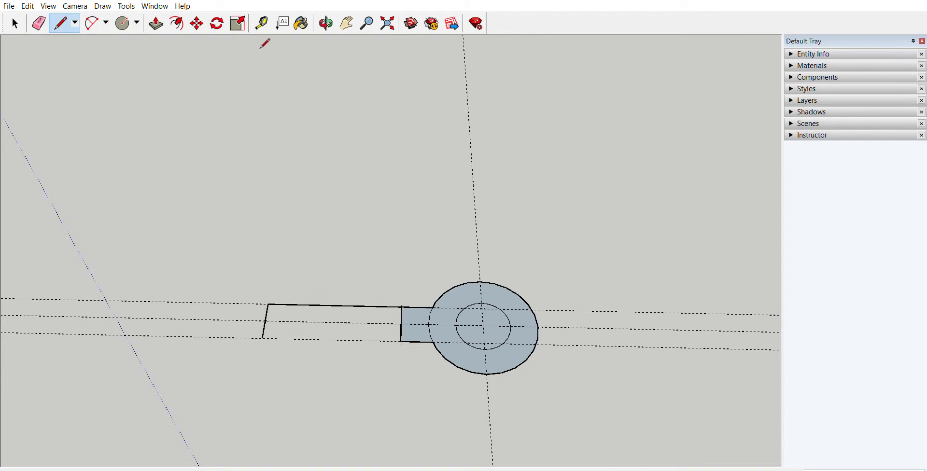
# Step: Add one guide line offset from the new long edge, beyond the lower guide, and another offset from the end line toward the circles
pyautogui.click(263, 22)
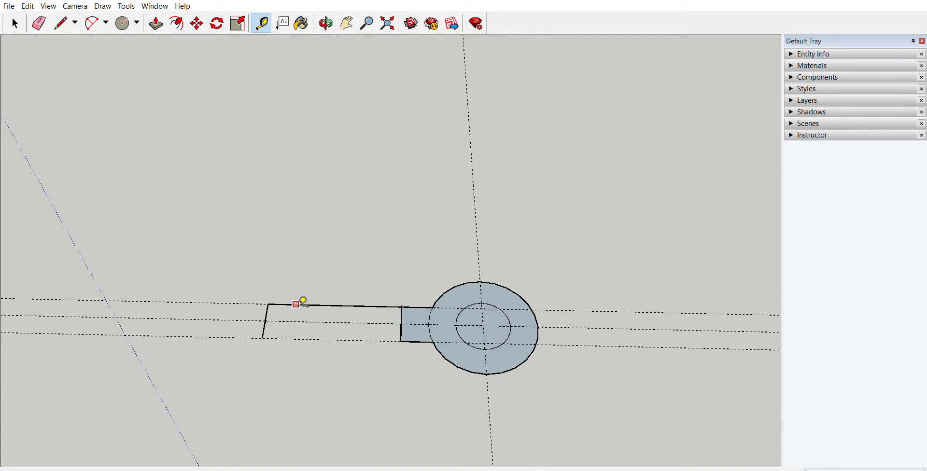
pyautogui.click(297, 304)
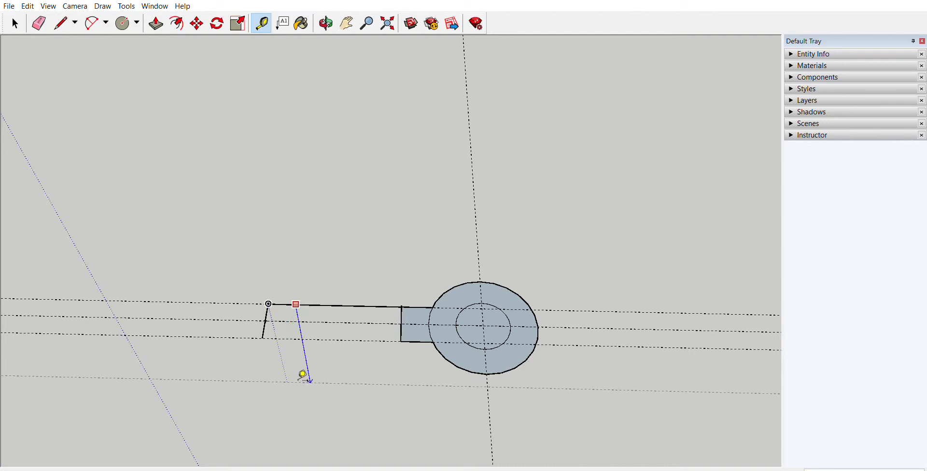
pyautogui.press('Return')
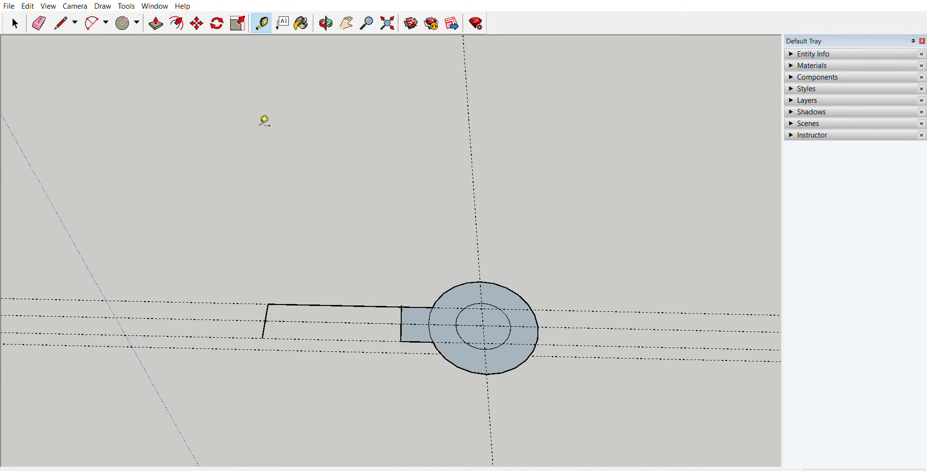
pyautogui.scroll(1, 269, 326)
pyautogui.scroll(1, 268, 326)
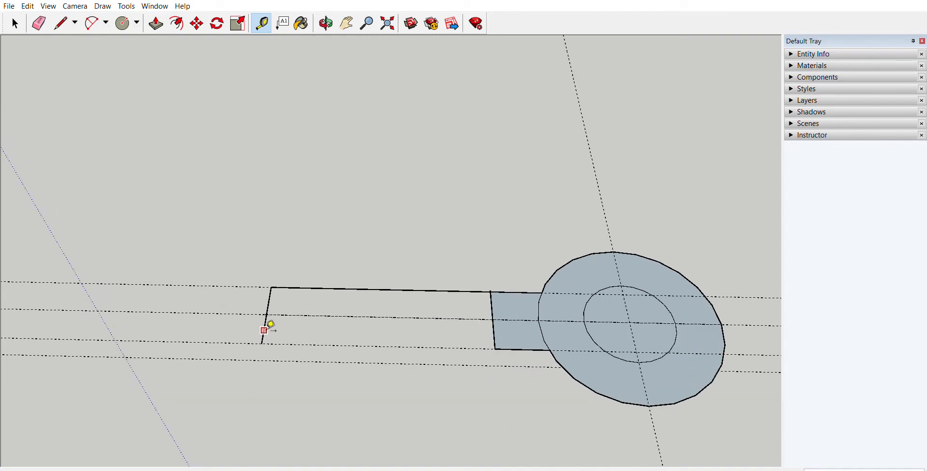
pyautogui.click(265, 328)
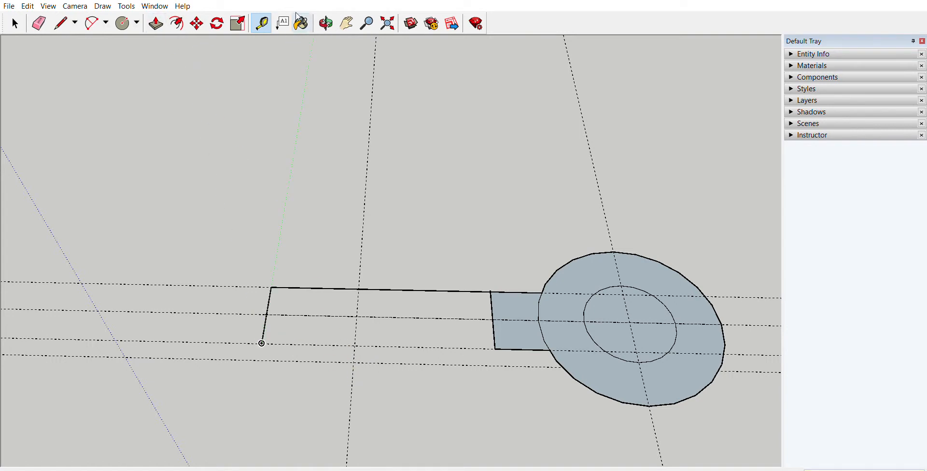
# Step: Try a circle centred near the crossing of the two new offset guides and undo it
pyautogui.click(123, 23)
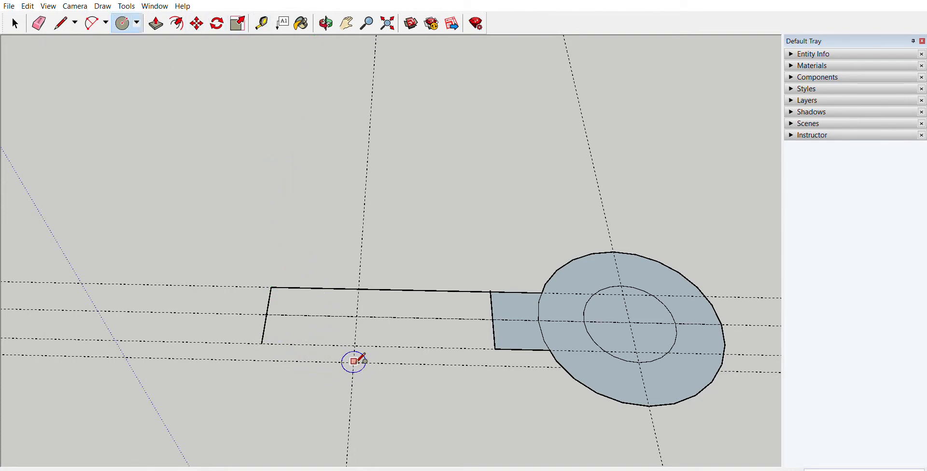
pyautogui.scroll(5, 353, 367)
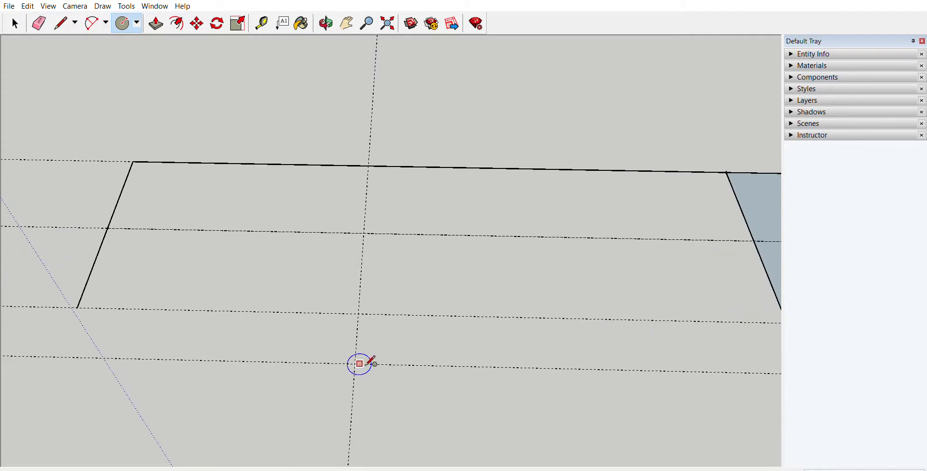
pyautogui.click(355, 363)
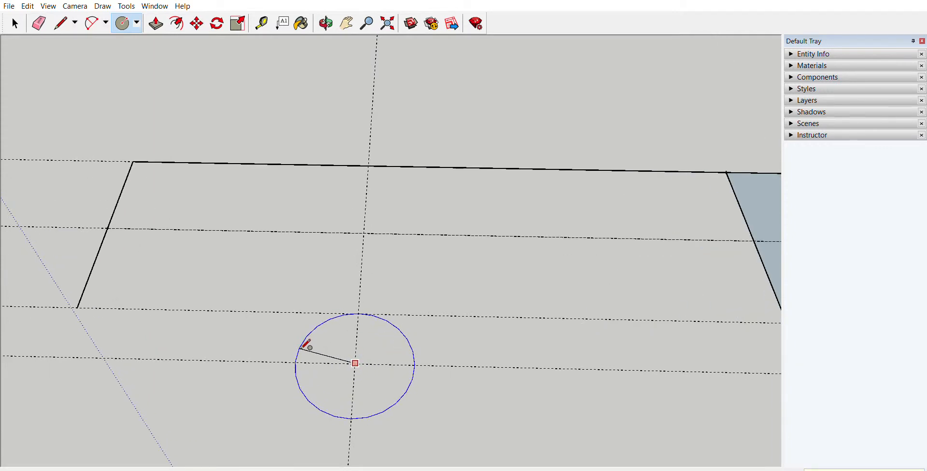
pyautogui.press('Return')
pyautogui.scroll(-5, 300, 351)
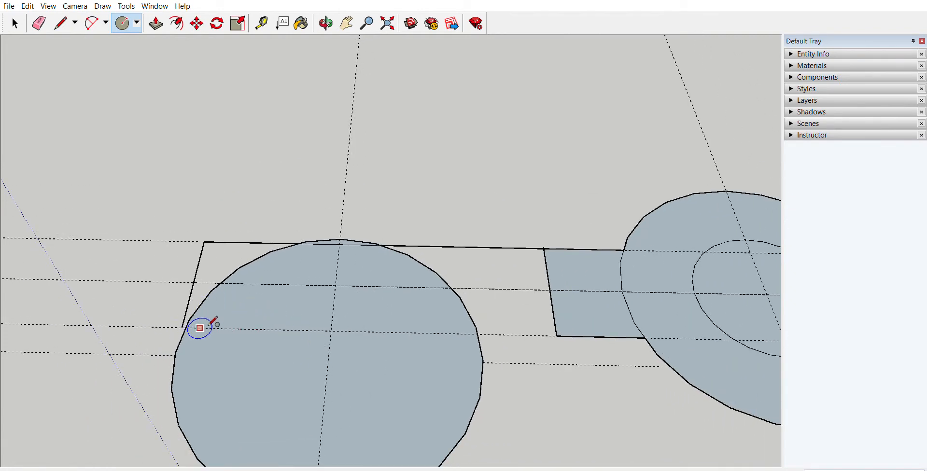
pyautogui.scroll(-3, 297, 285)
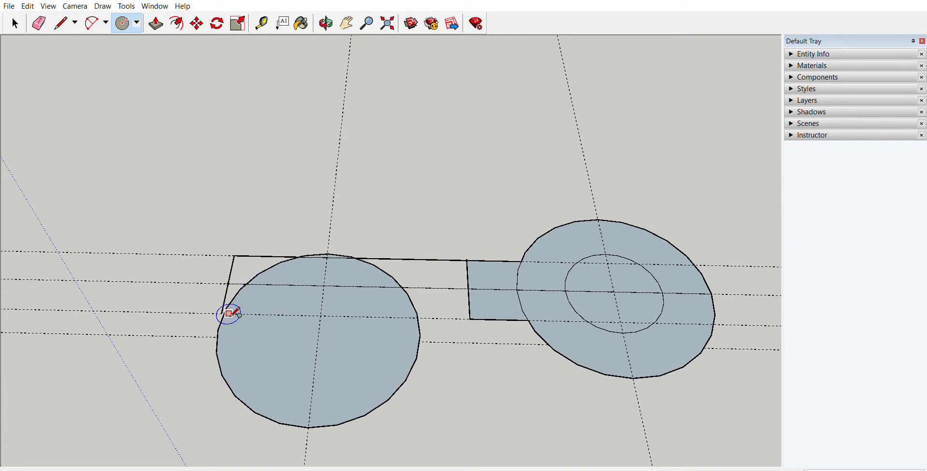
pyautogui.hotkey('ctrl', 'z')
# Step: Try to draw a circle from the offset guides' crossing through the end line's free endpoint
pyautogui.scroll(5, 222, 314)
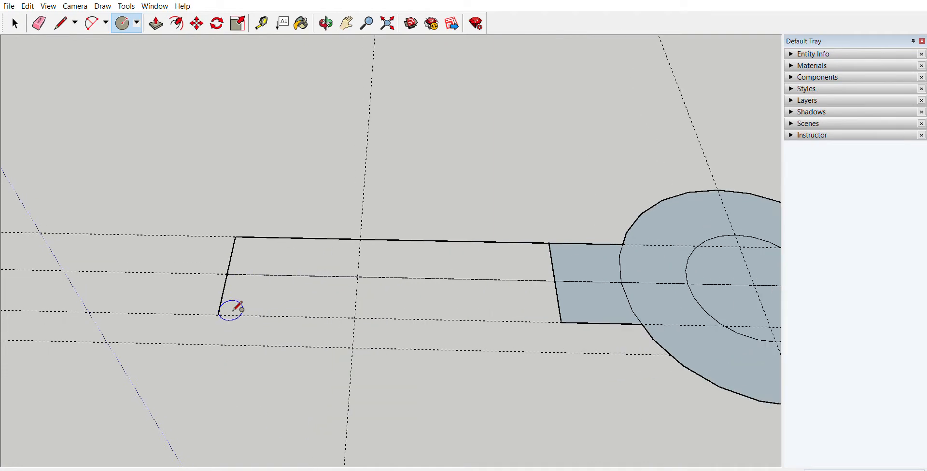
pyautogui.scroll(-5, 138, 310)
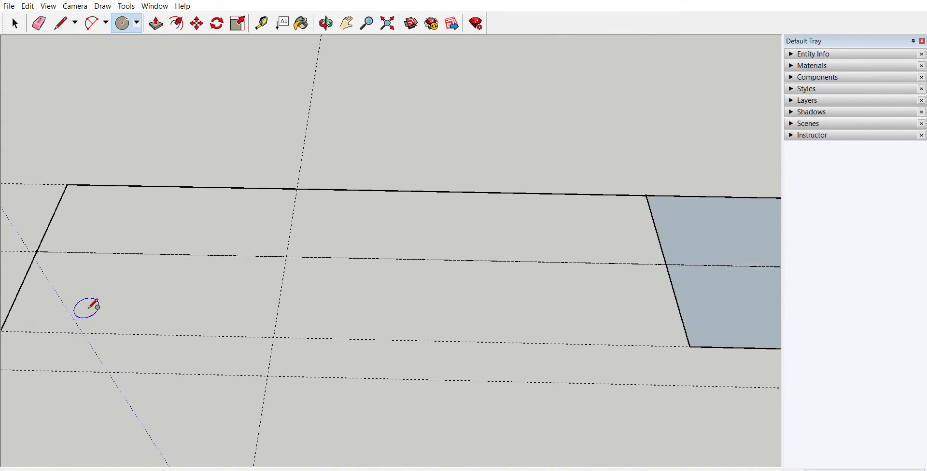
pyautogui.moveTo(85, 308)
pyautogui.mouseDown(button='middle')
pyautogui.moveTo(94, 300)
pyautogui.moveTo(206, 299)
pyautogui.moveTo(192, 312)
pyautogui.moveTo(285, 310)
pyautogui.mouseUp(button='middle')
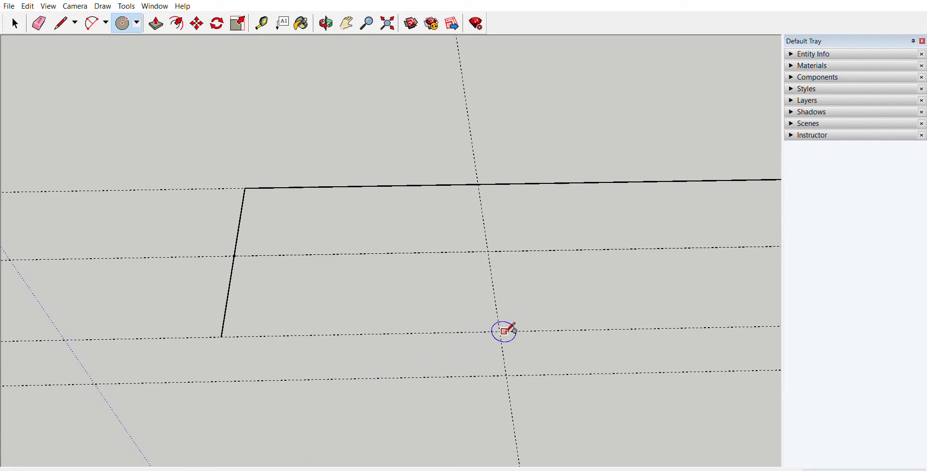
pyautogui.click(506, 376)
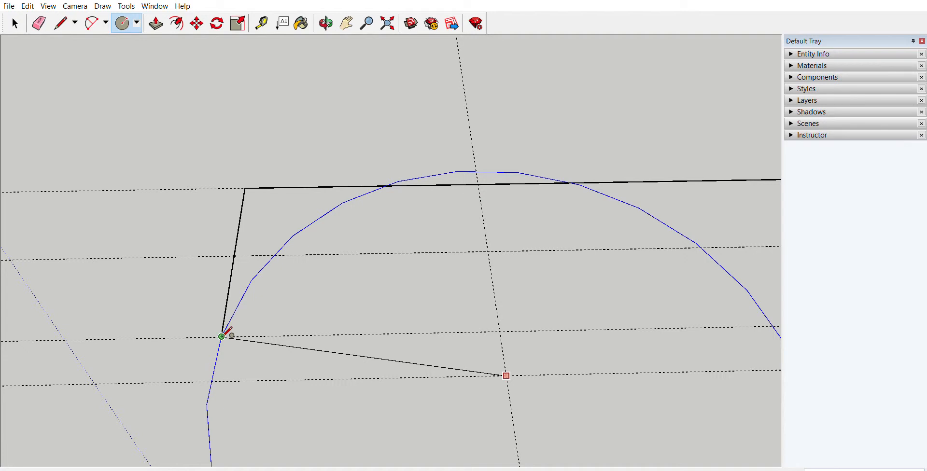
pyautogui.press('Escape')
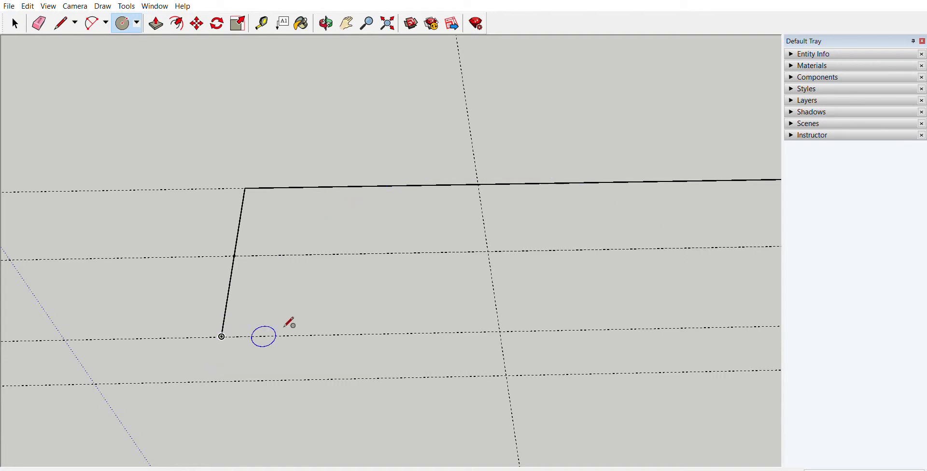
pyautogui.scroll(-1, 254, 335)
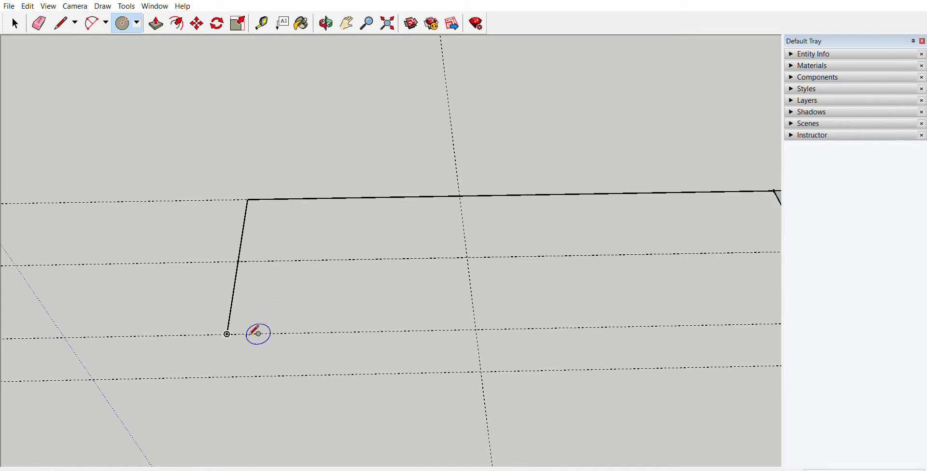
pyautogui.scroll(5, 237, 334)
pyautogui.scroll(-4, 234, 335)
pyautogui.scroll(-4, 236, 332)
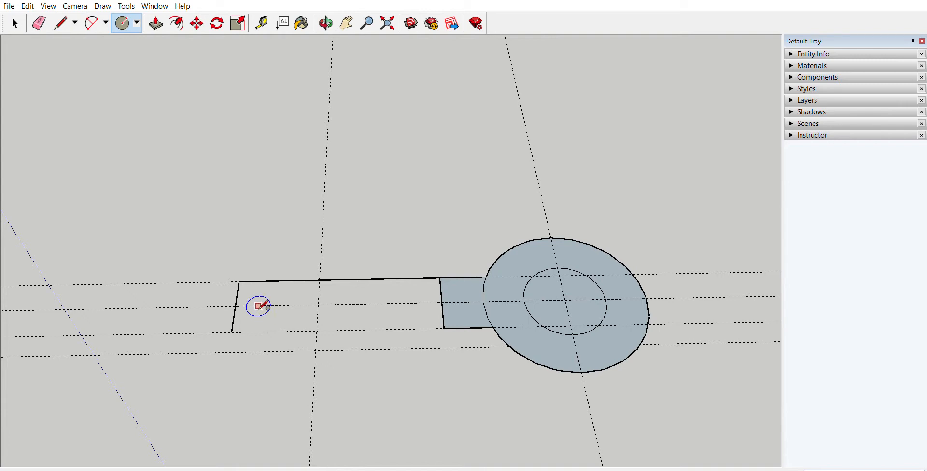
pyautogui.click(61, 22)
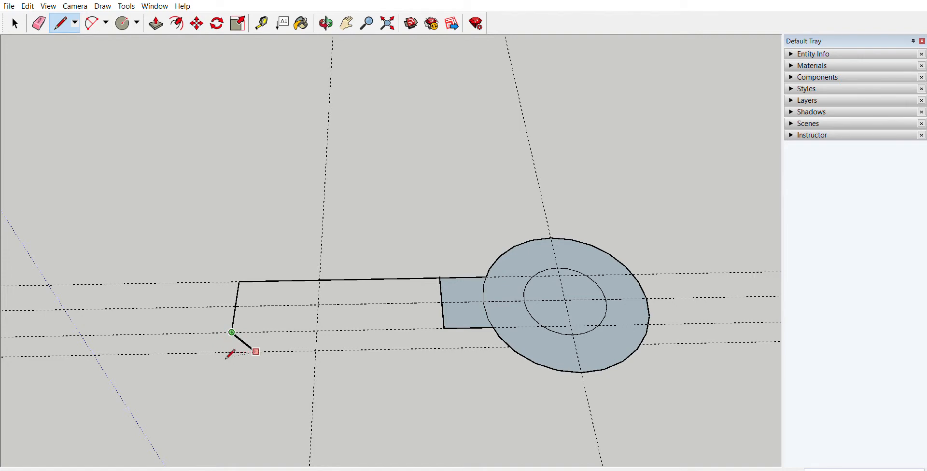
pyautogui.scroll(5, 227, 351)
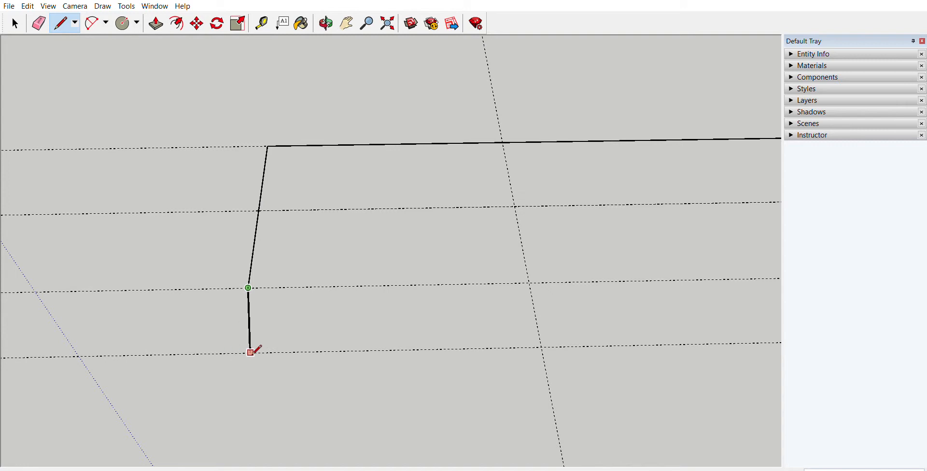
pyautogui.press('Escape')
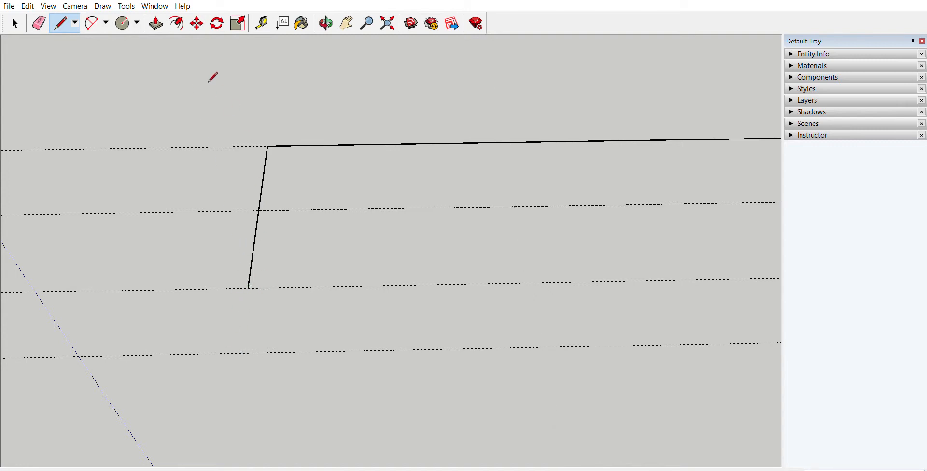
# Step: Try to move the end line's free endpoint toward the outermost parallel guide and undo the move
pyautogui.click(196, 23)
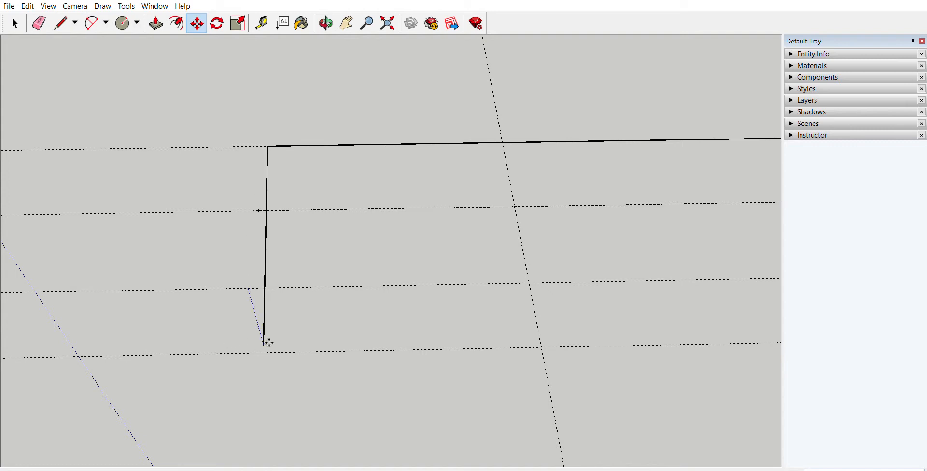
pyautogui.click(254, 341)
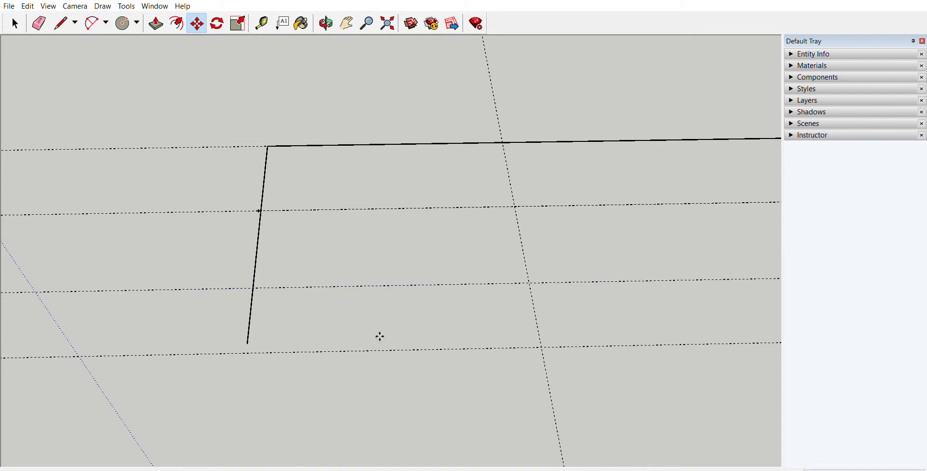
pyautogui.hotkey('ctrl', 'z')
# Step: Delete the outermost parallel guide line beyond the handle's lower guide and view the profile from the top
pyautogui.scroll(3, 272, 296)
pyautogui.scroll(-2, 273, 297)
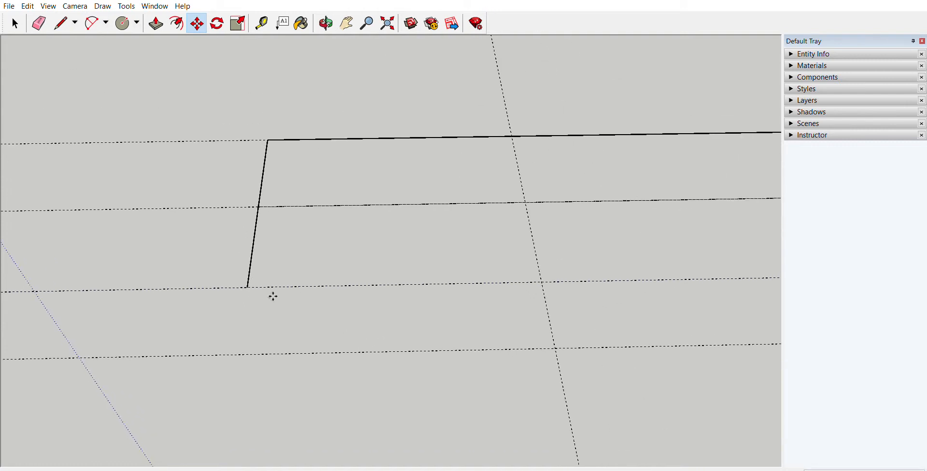
pyautogui.moveTo(272, 297); pyautogui.dragTo(294, 207, button='middle')
pyautogui.scroll(-2, 332, 249)
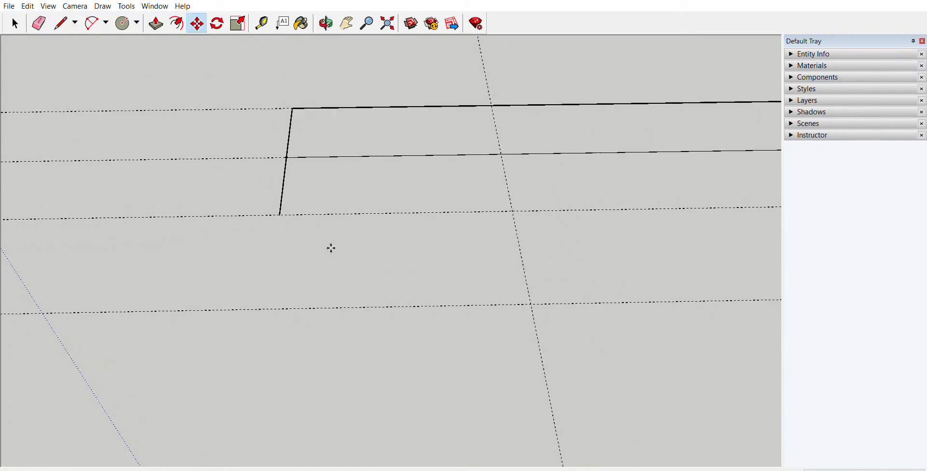
pyautogui.moveTo(331, 248); pyautogui.dragTo(389, 415, button='middle')
pyautogui.moveTo(385, 284)
pyautogui.mouseDown(button='middle')
pyautogui.moveTo(385, 203)
pyautogui.moveTo(395, 331)
pyautogui.moveTo(432, 362)
pyautogui.moveTo(416, 379)
pyautogui.moveTo(416, 339)
pyautogui.moveTo(397, 389)
pyautogui.moveTo(403, 232)
pyautogui.mouseUp(button='middle')
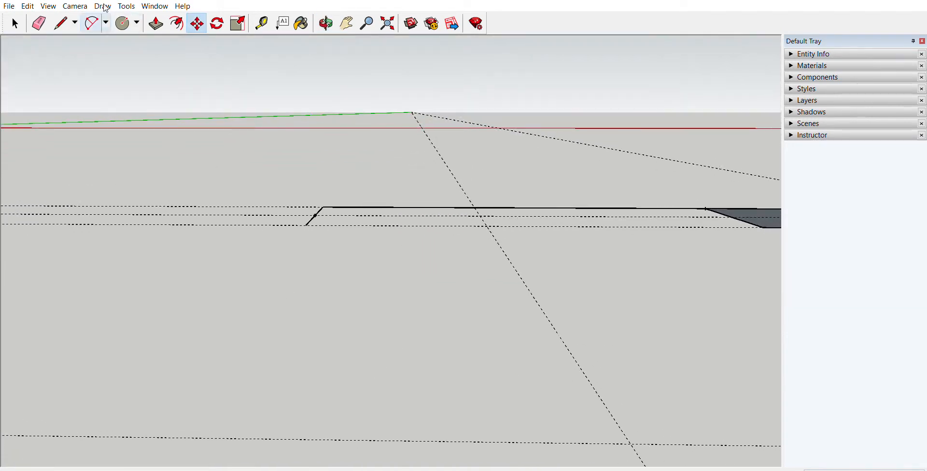
pyautogui.click(15, 23)
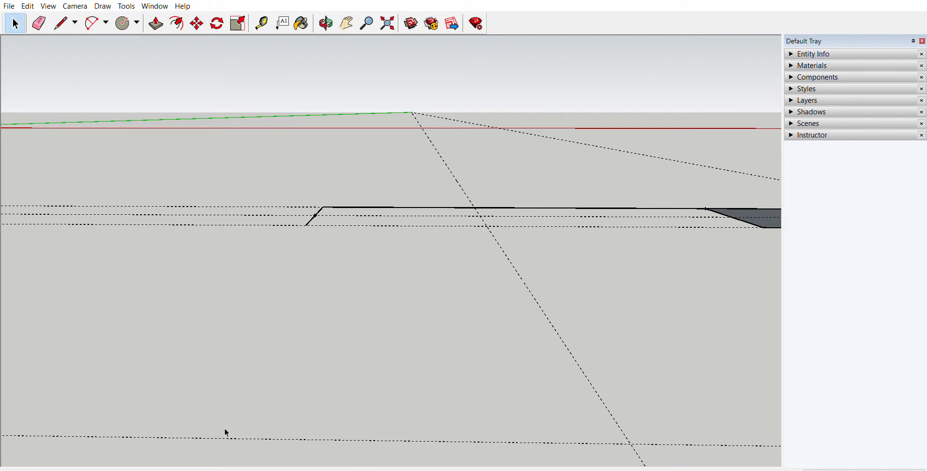
pyautogui.moveTo(225, 430); pyautogui.dragTo(289, 309, button='middle')
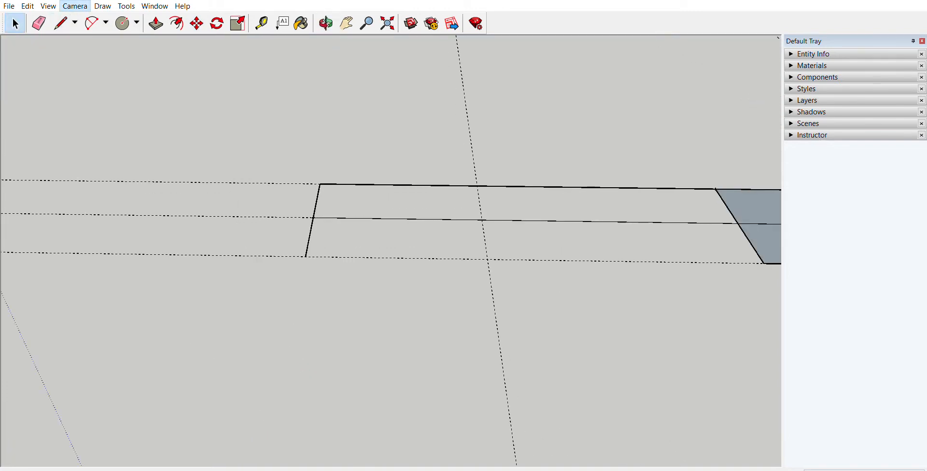
pyautogui.click(246, 33)
pyautogui.scroll(-3, 433, 271)
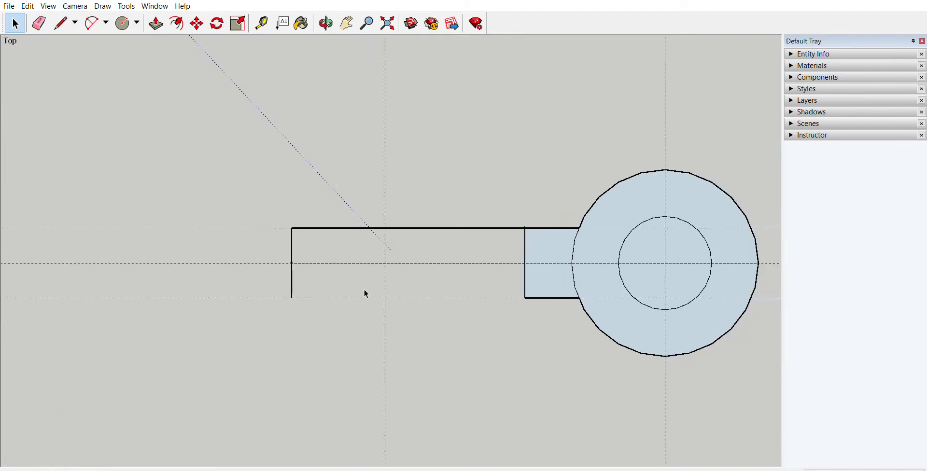
pyautogui.scroll(-1, 343, 293)
pyautogui.keyDown('shift'); pyautogui.moveTo(337, 306); pyautogui.dragTo(336, 200, button='middle'); pyautogui.keyUp('shift')
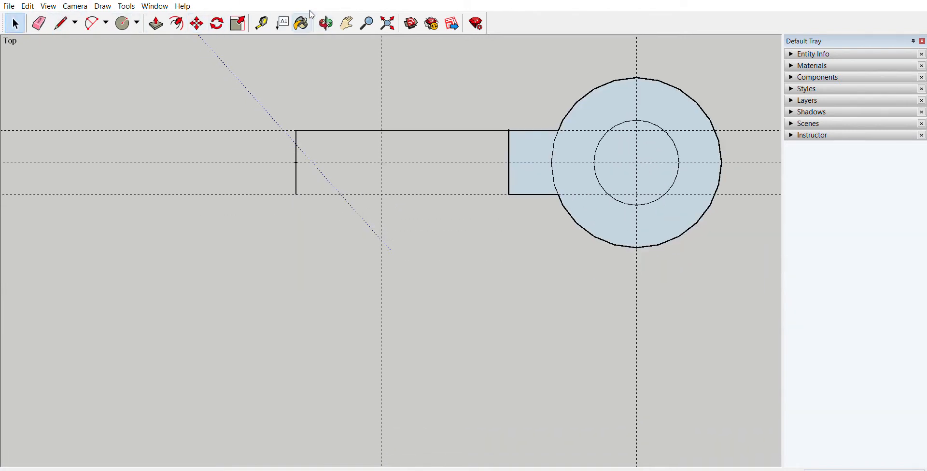
# Step: Add a guide offset from the handle's long edge beyond the lower guide, and extend the end line down to it
pyautogui.click(262, 23)
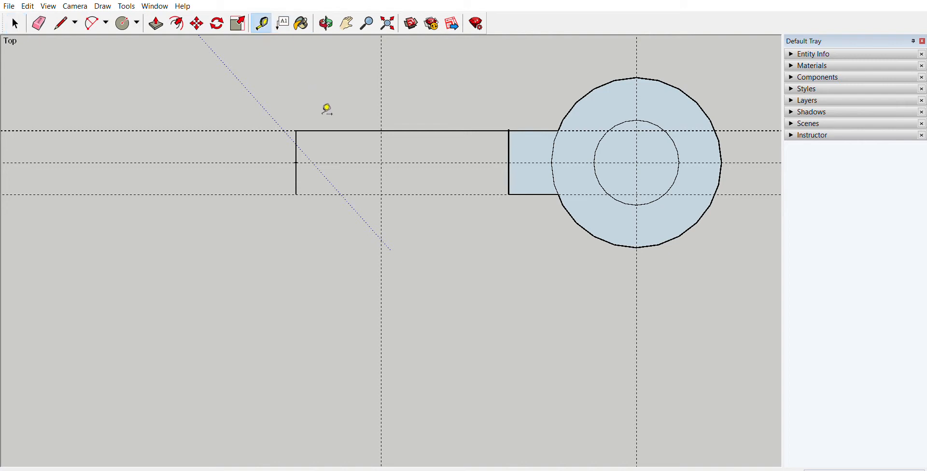
pyautogui.click(346, 130)
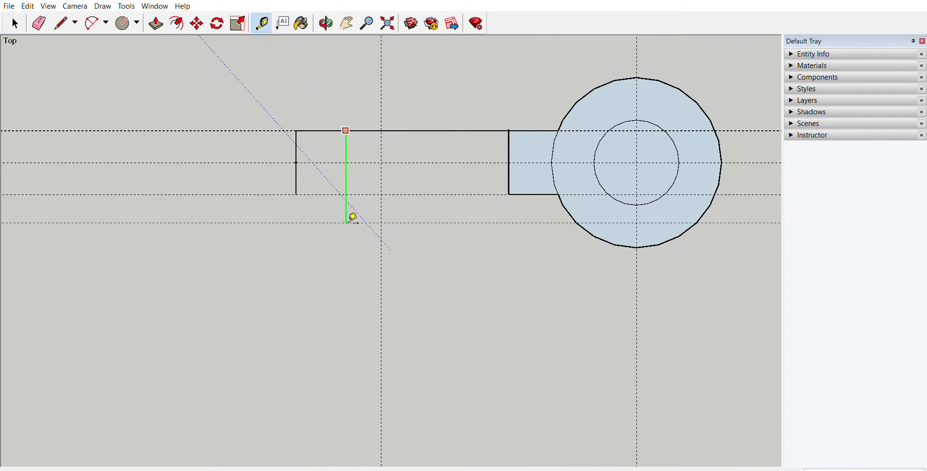
pyautogui.press('Return')
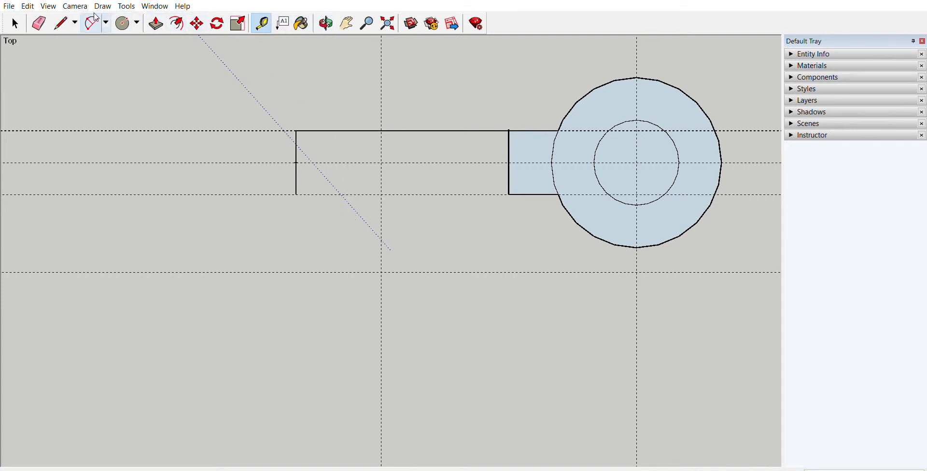
pyautogui.click(58, 15)
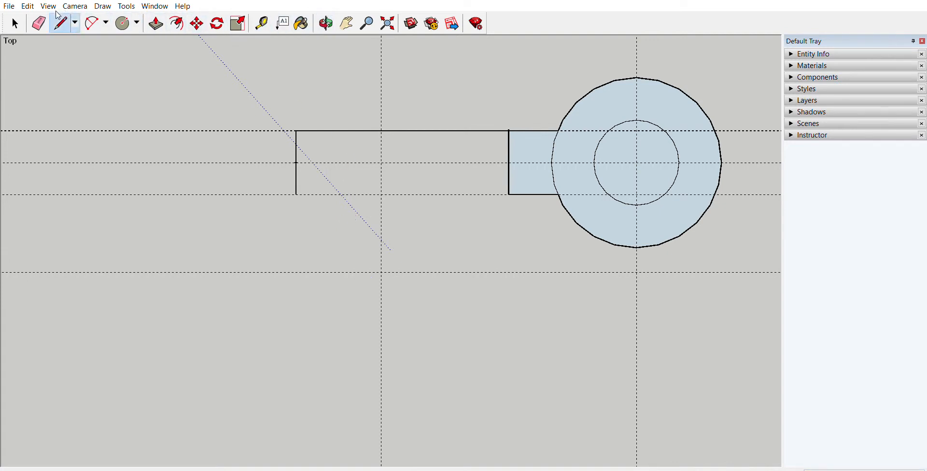
pyautogui.click(297, 194)
pyautogui.click(296, 272)
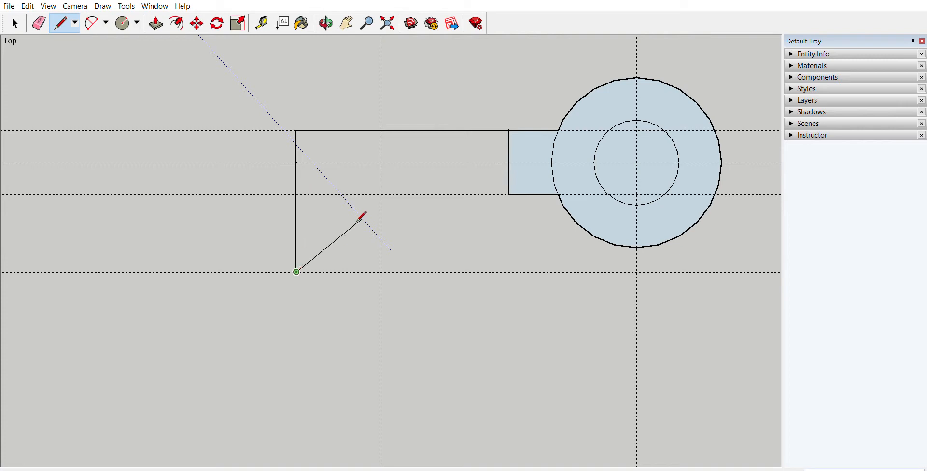
pyautogui.press('Escape')
# Step: Draw a circle from the new guides' crossing through the end line's endpoint, and close the handle's lower edge with a line to the tab
pyautogui.click(131, 22)
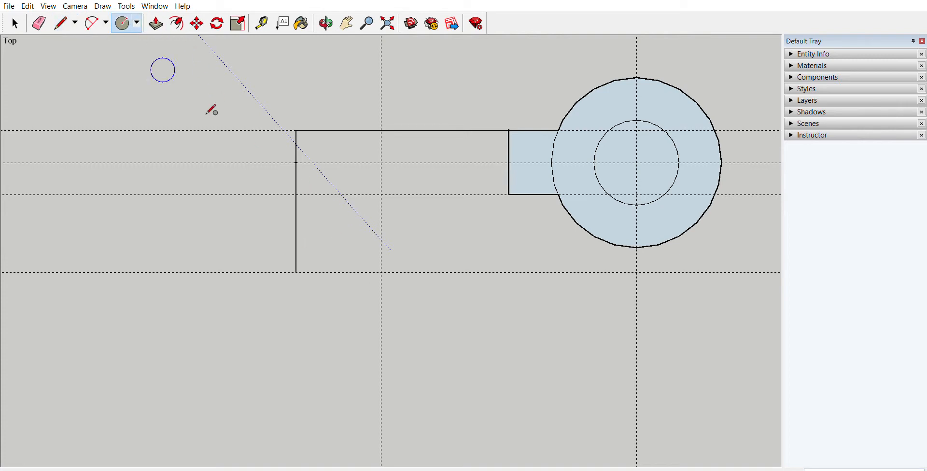
pyautogui.click(381, 272)
pyautogui.click(297, 272)
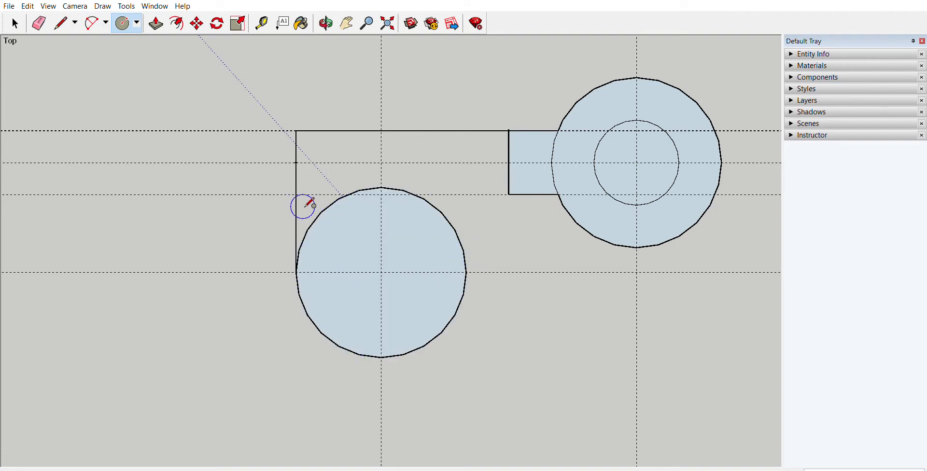
pyautogui.click(60, 22)
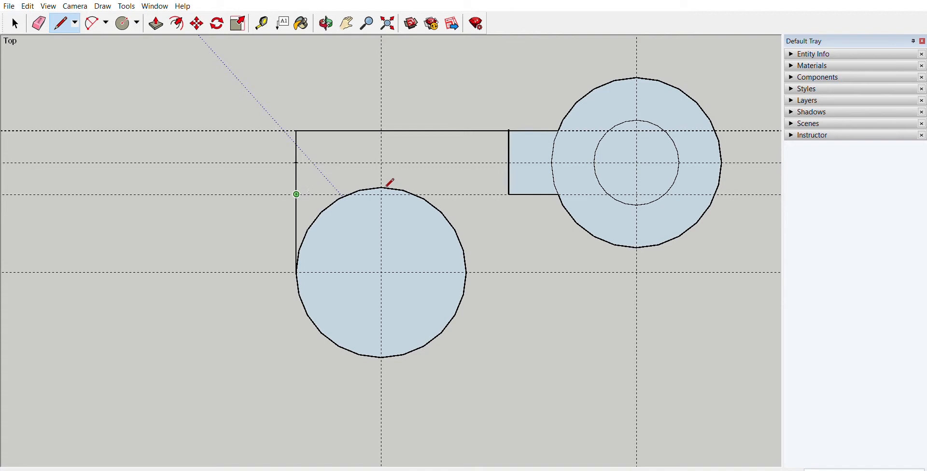
pyautogui.click(517, 193)
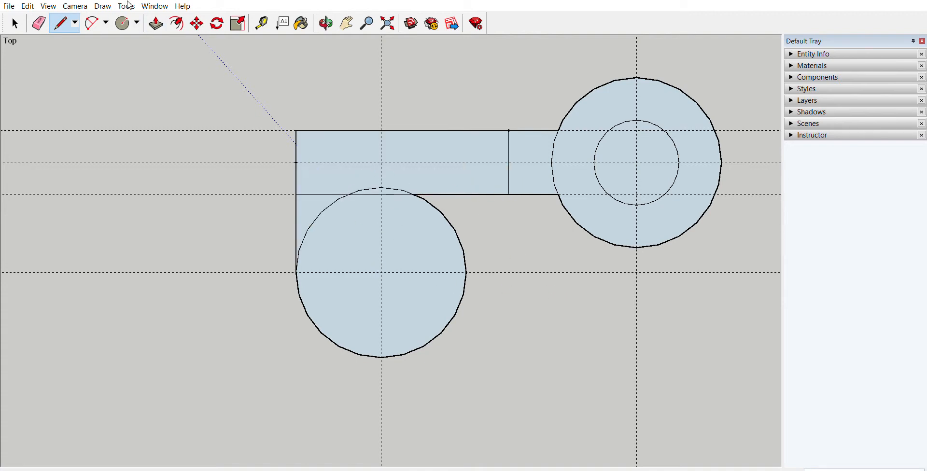
# Step: Draw a smaller concentric circle inside the new circle at the end of the handle
pyautogui.click(124, 23)
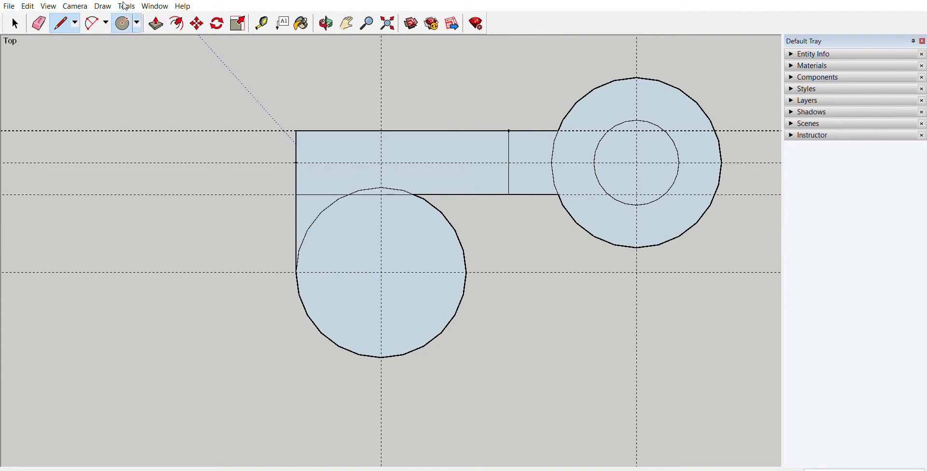
pyautogui.click(381, 273)
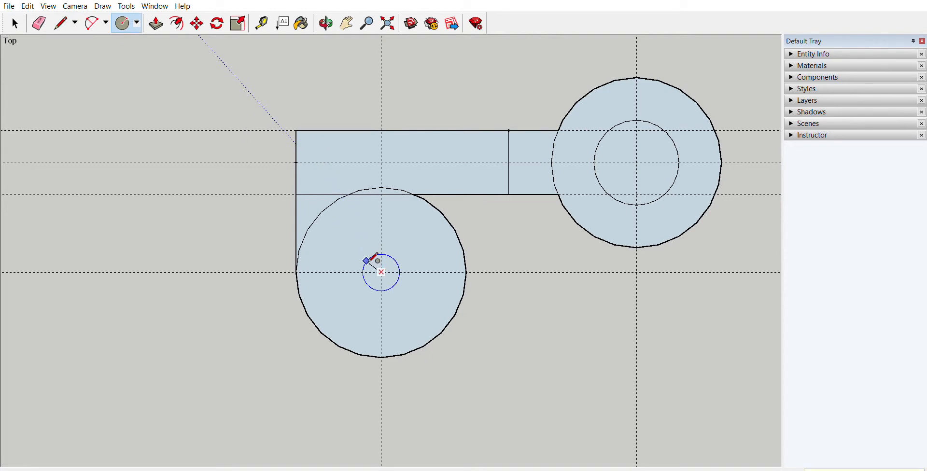
pyautogui.press('Return')
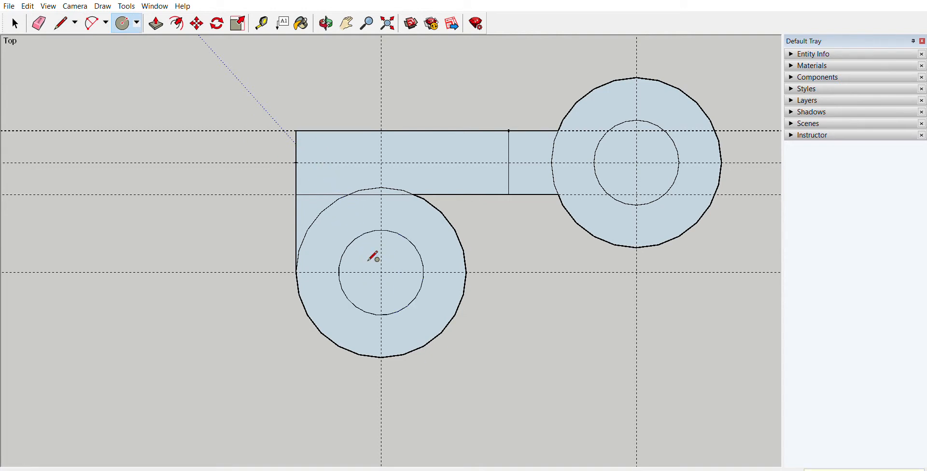
# Step: Try a freehand curve connecting the lower edges of the two outer circles, shift it slightly, and undo both
pyautogui.moveTo(456, 304); pyautogui.dragTo(414, 180, button='middle')
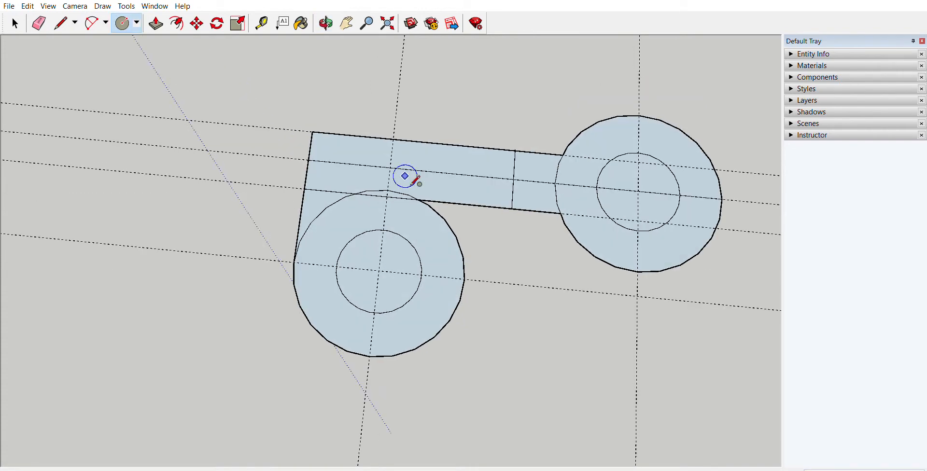
pyautogui.moveTo(431, 229); pyautogui.dragTo(489, 289, button='middle')
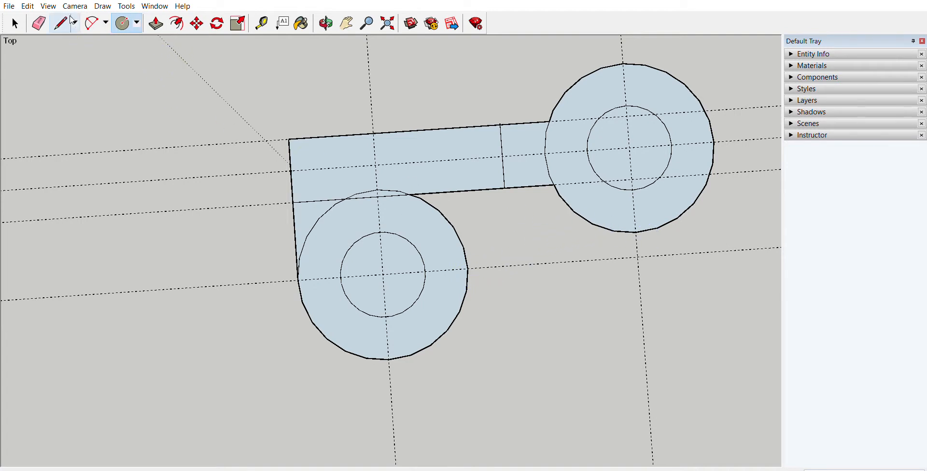
pyautogui.click(75, 50)
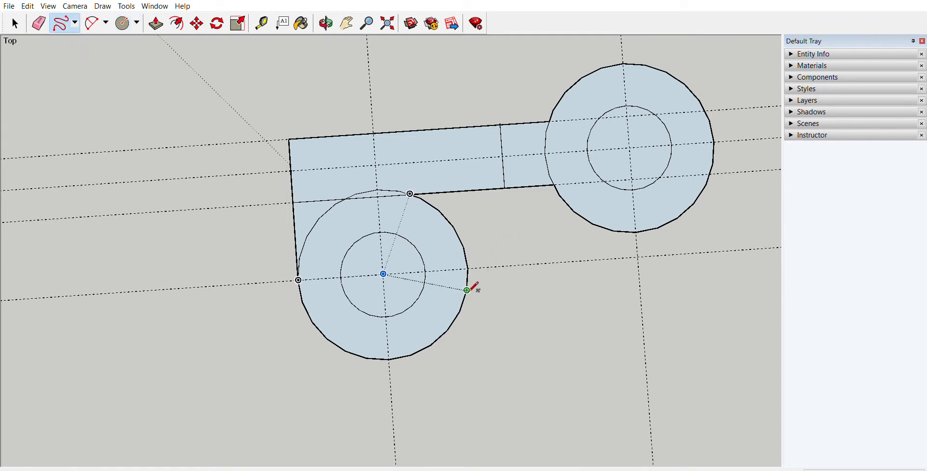
pyautogui.moveTo(467, 291)
pyautogui.mouseDown()
pyautogui.moveTo(501, 267)
pyautogui.moveTo(614, 231)
pyautogui.mouseUp()
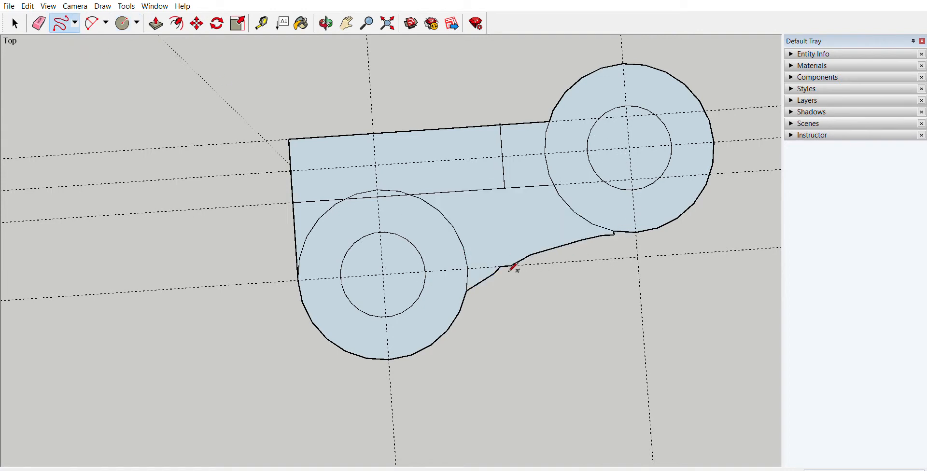
pyautogui.click(196, 23)
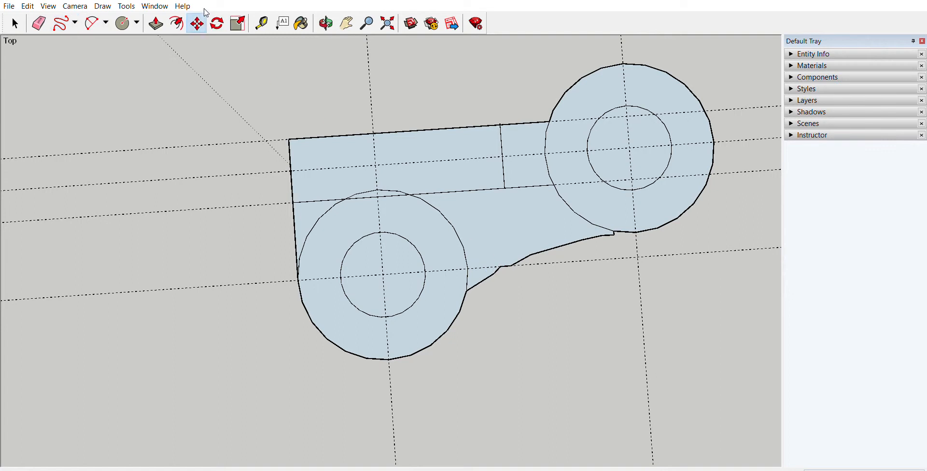
pyautogui.click(510, 263)
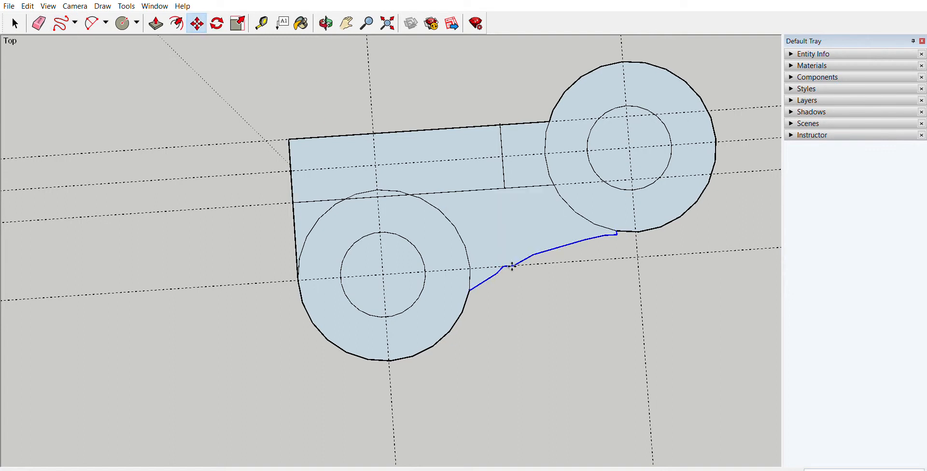
pyautogui.click(511, 266)
pyautogui.hotkey('ctrl', 'z')
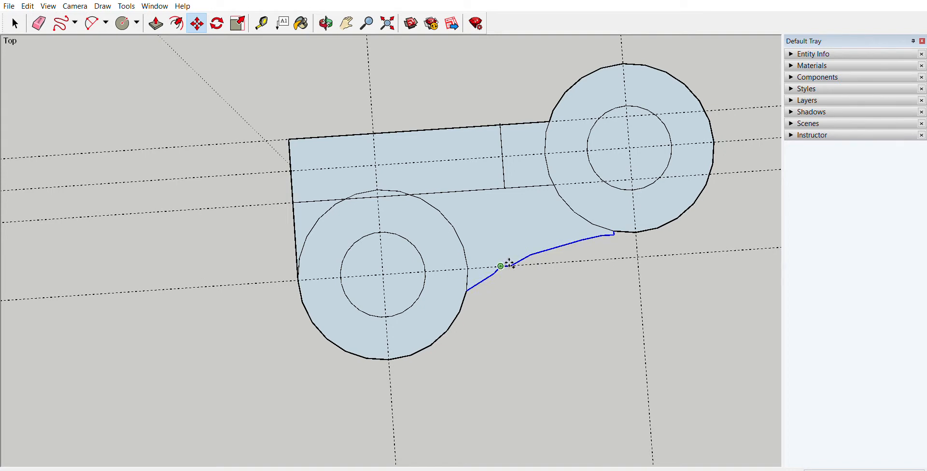
pyautogui.hotkey('ctrl', 'z')
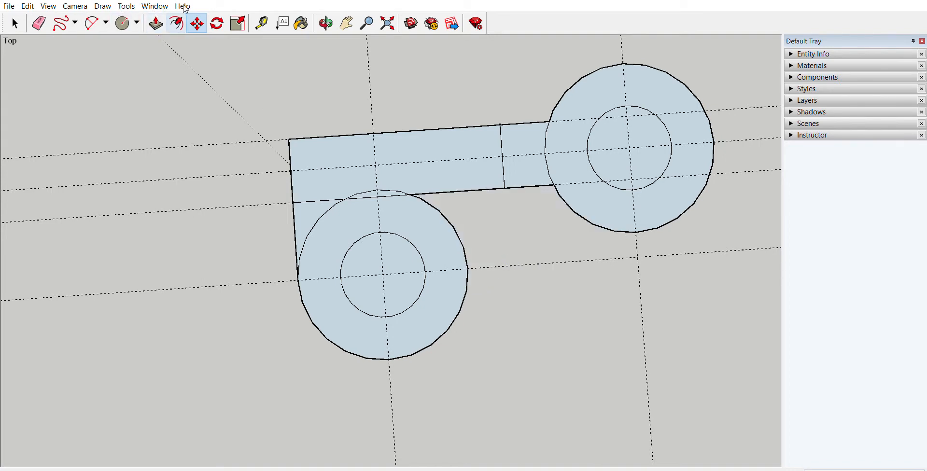
# Step: Try a two-point arc from the new outer circle's crossing with its guide to the lowest point of the original outer circle
pyautogui.click(105, 17)
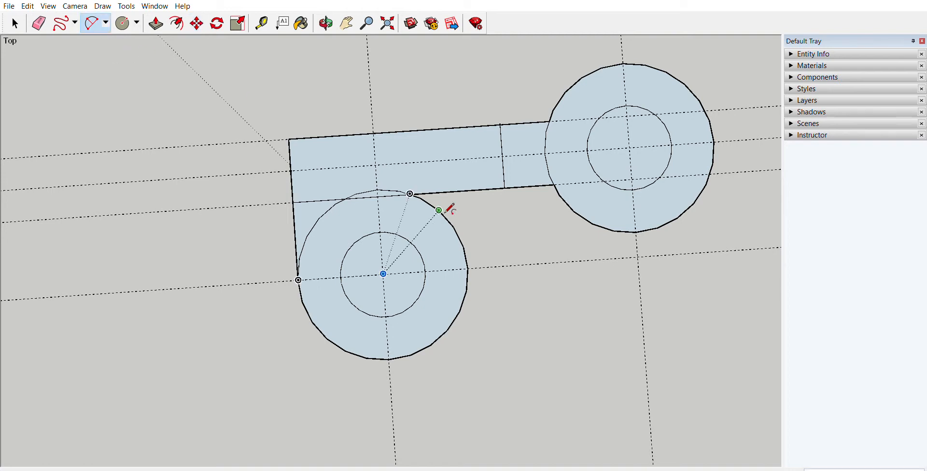
pyautogui.click(468, 268)
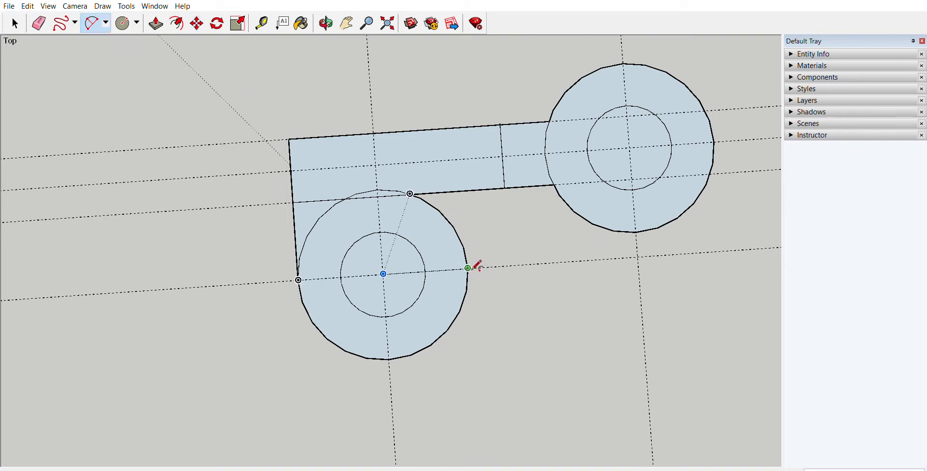
pyautogui.click(636, 233)
pyautogui.click(574, 211)
pyautogui.press('Escape')
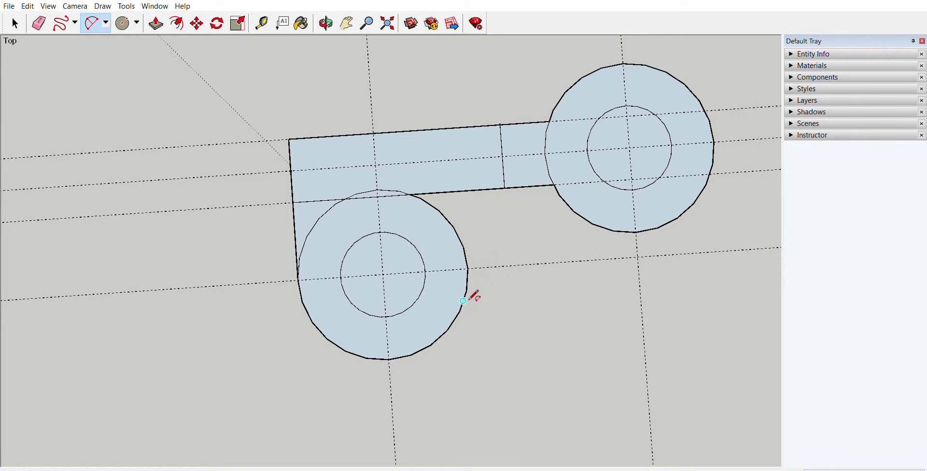
# Step: Draw an inward-curving arc joining the facing lower edges of the two outer circles, bulging toward the handle
pyautogui.click(462, 301)
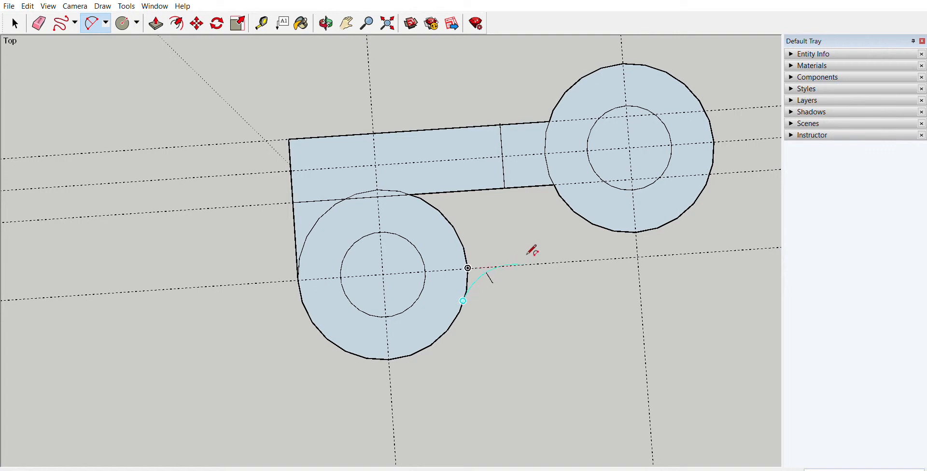
pyautogui.click(613, 231)
pyautogui.click(518, 237)
# Step: Erase the section of the new outer circle's outline that overlaps the handle
pyautogui.scroll(-2, 521, 233)
pyautogui.scroll(-1, 548, 314)
pyautogui.moveTo(347, 196); pyautogui.dragTo(315, 127, button='middle')
pyautogui.moveTo(395, 211); pyautogui.dragTo(494, 293, button='middle')
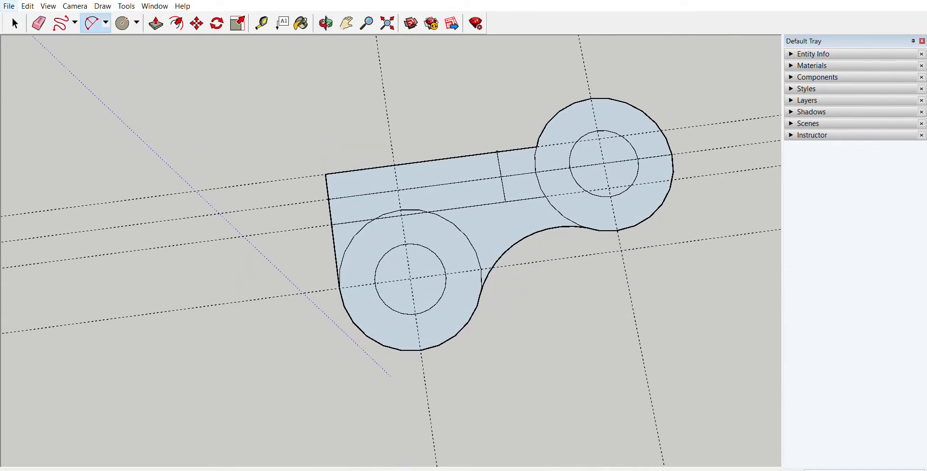
pyautogui.click(39, 22)
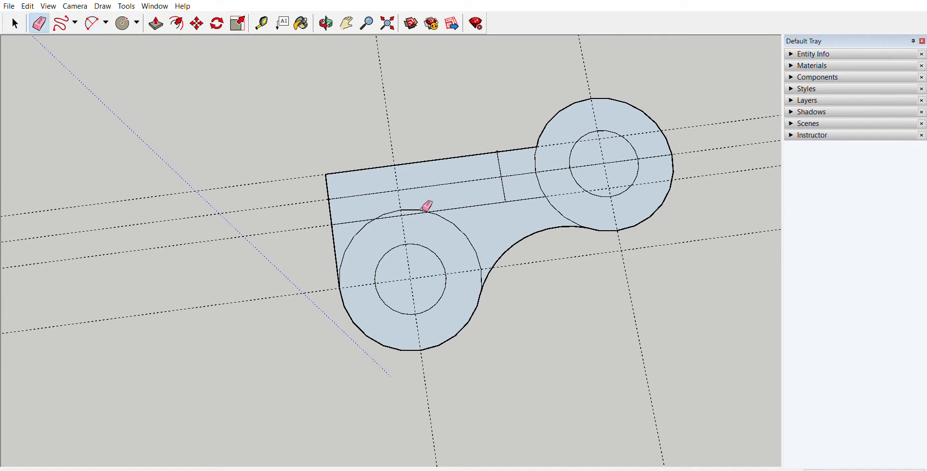
pyautogui.scroll(5, 411, 203)
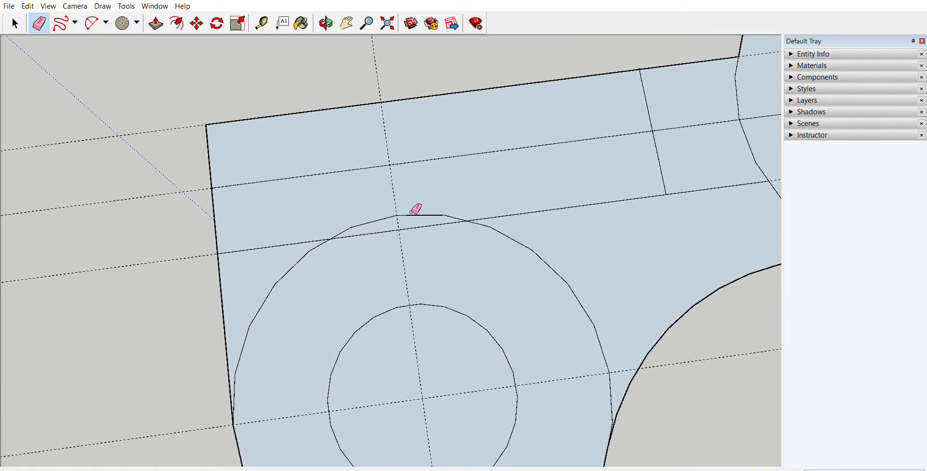
pyautogui.click(412, 213)
pyautogui.scroll(-5, 383, 225)
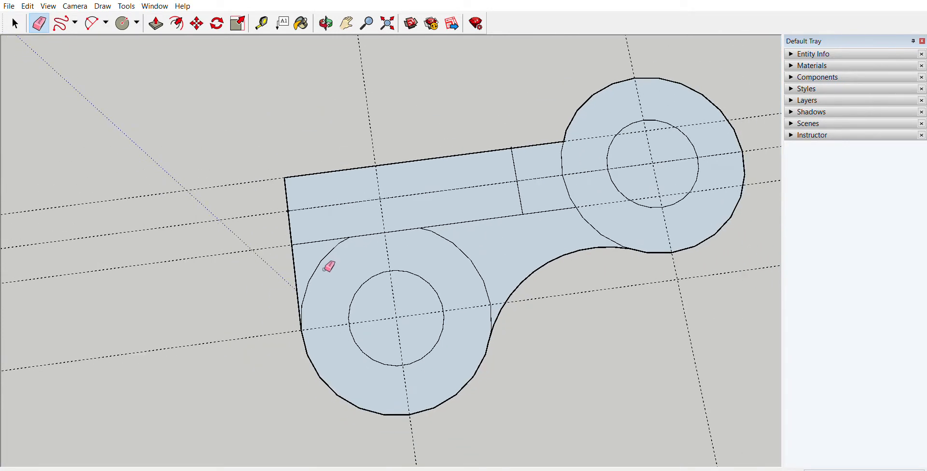
# Step: Erase the original outer circle's outline inside the profile and the new outer circle's outline across the handle
pyautogui.click(324, 264)
pyautogui.click(479, 254)
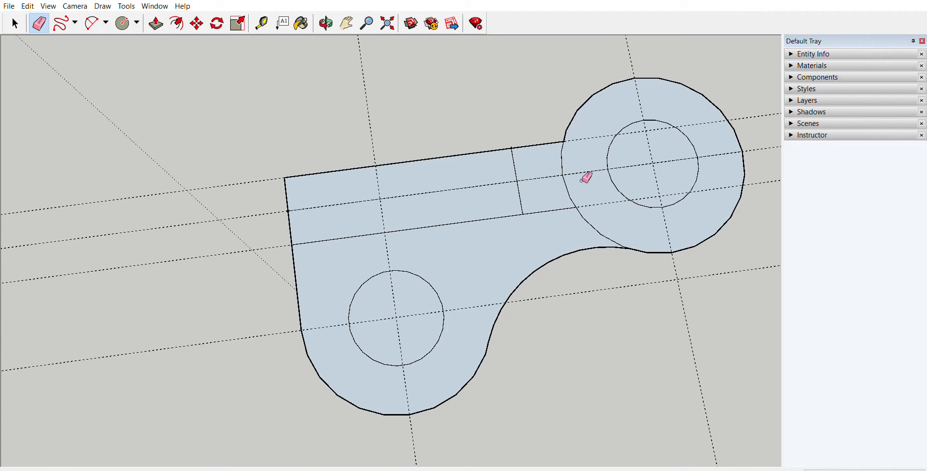
pyautogui.click(566, 157)
# Step: Push/Pull the ring around the new circle, together with its short handle section, up into a tall boss
pyautogui.moveTo(596, 199)
pyautogui.mouseDown(button='middle')
pyautogui.moveTo(636, 211)
pyautogui.moveTo(496, 103)
pyautogui.mouseUp(button='middle')
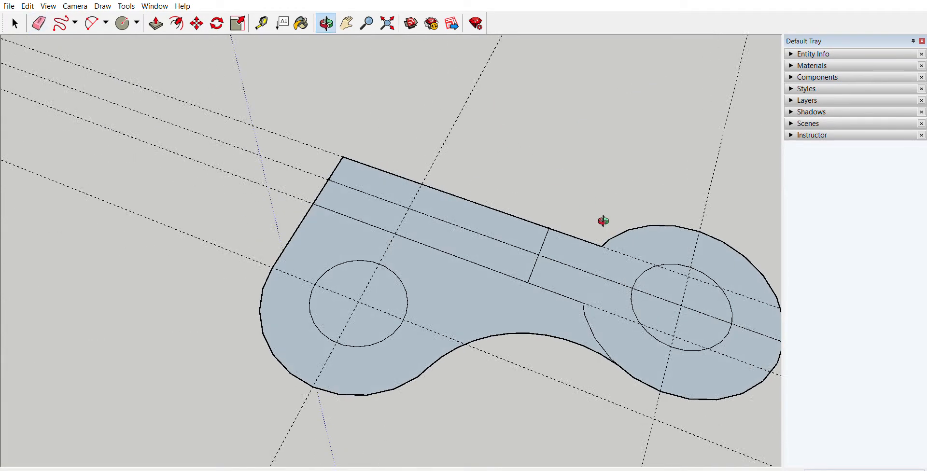
pyautogui.moveTo(604, 219)
pyautogui.mouseDown(button='middle')
pyautogui.moveTo(680, 231)
pyautogui.moveTo(689, 242)
pyautogui.mouseUp(button='middle')
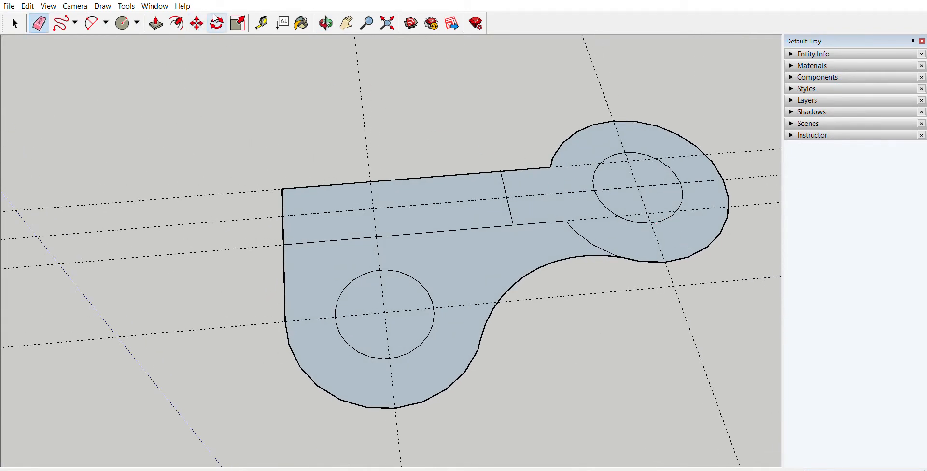
pyautogui.click(156, 24)
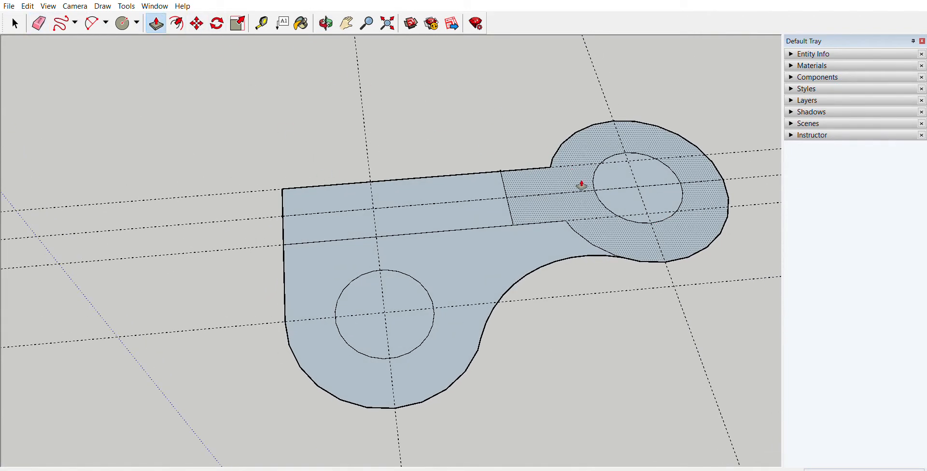
pyautogui.moveTo(584, 180)
pyautogui.mouseDown()
pyautogui.moveTo(593, 153)
pyautogui.moveTo(576, 186)
pyautogui.mouseUp()
pyautogui.moveTo(570, 171); pyautogui.dragTo(574, 162)
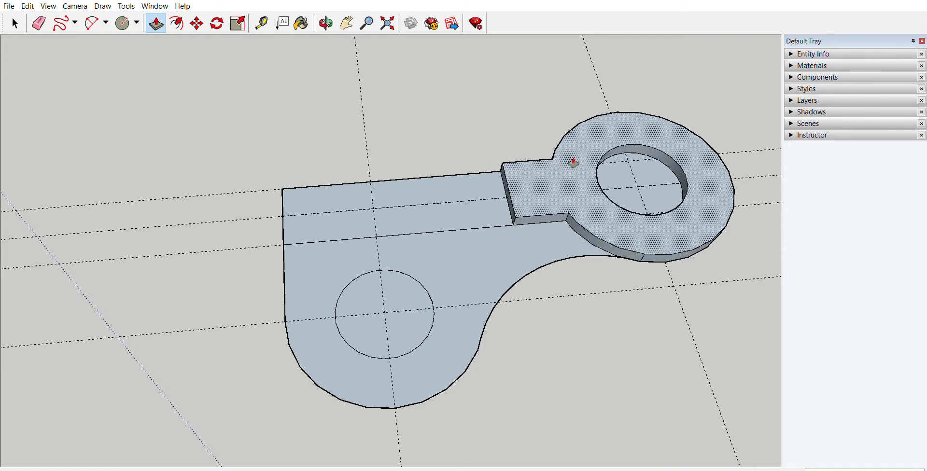
pyautogui.doubleClick(573, 162)
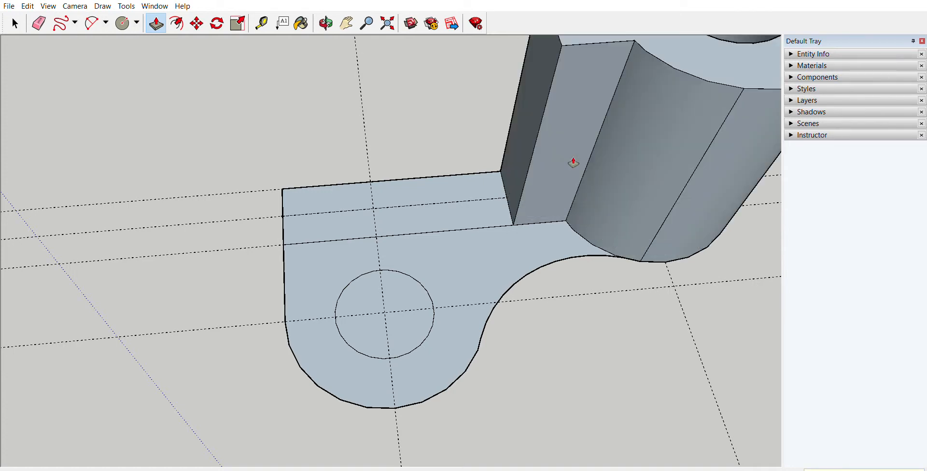
# Step: Push/Pull the face around the original hole up into a low base and raise the remaining handle strip level with it
pyautogui.moveTo(571, 161); pyautogui.dragTo(560, 182, button='middle')
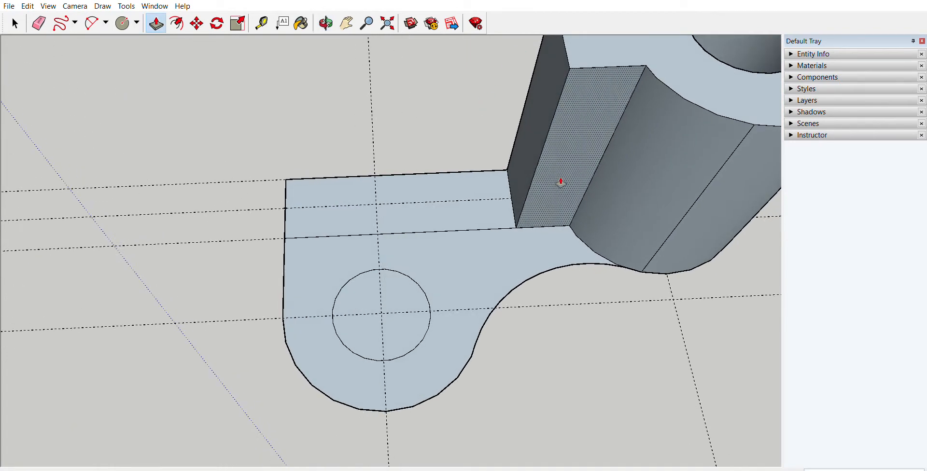
pyautogui.click(501, 254)
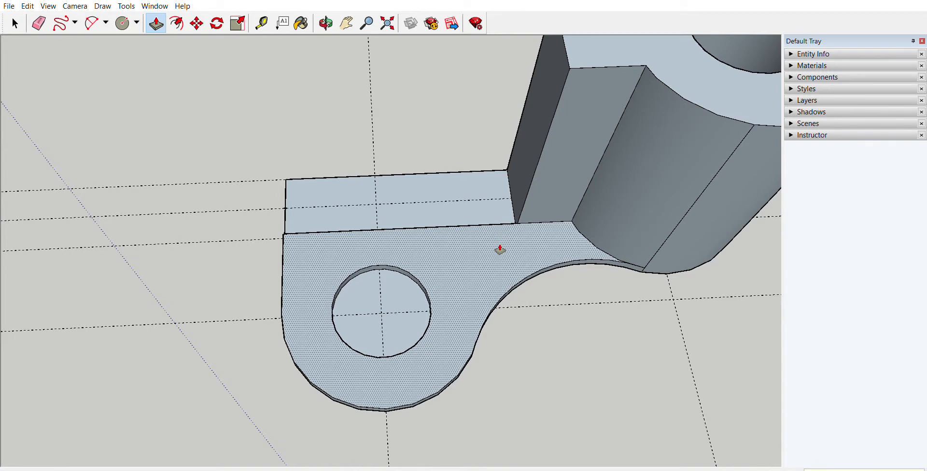
pyautogui.press('Return')
pyautogui.moveTo(501, 250); pyautogui.dragTo(536, 237, button='middle')
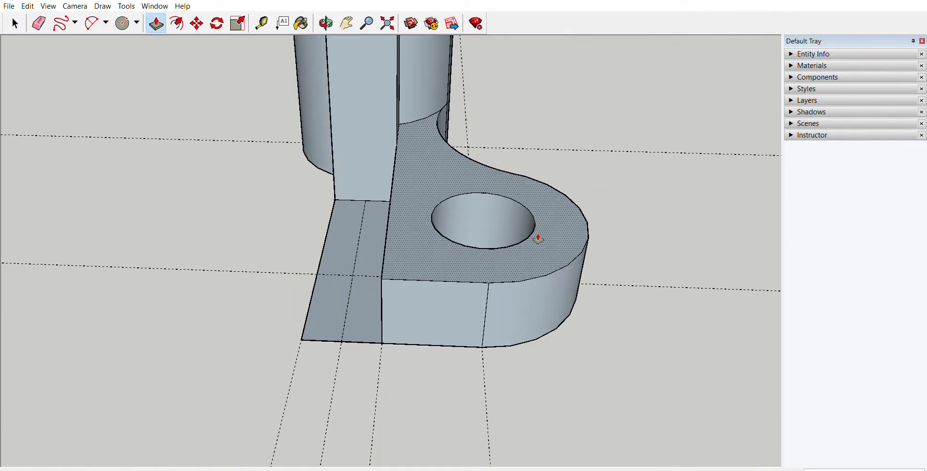
pyautogui.click(368, 300)
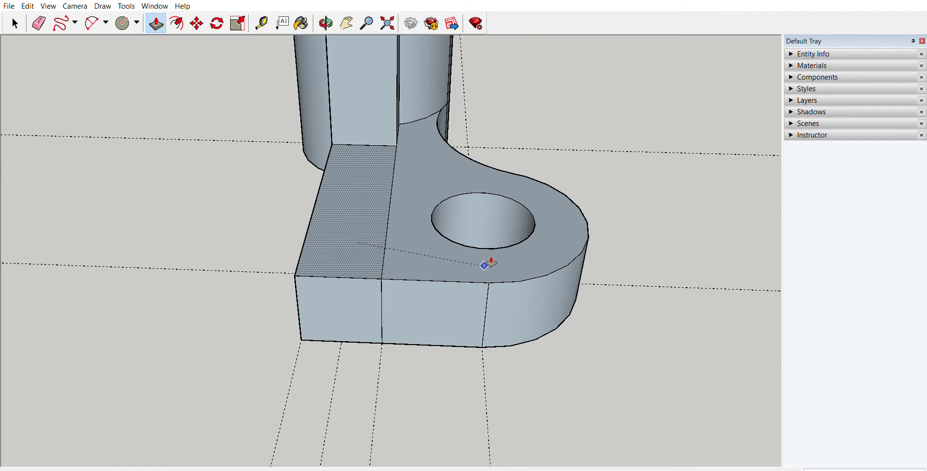
pyautogui.click(489, 263)
# Step: Draw a sloping line from the tall boss's upper handle corner to the end of the base's dividing edge, closing a triangular face
pyautogui.moveTo(488, 260); pyautogui.dragTo(300, 226, button='middle')
pyautogui.scroll(-4, 301, 225)
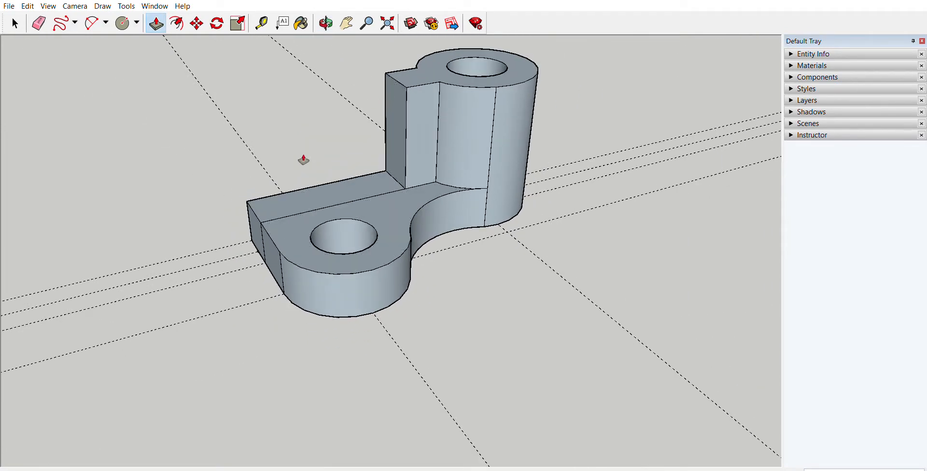
pyautogui.moveTo(283, 205); pyautogui.dragTo(331, 145, button='middle')
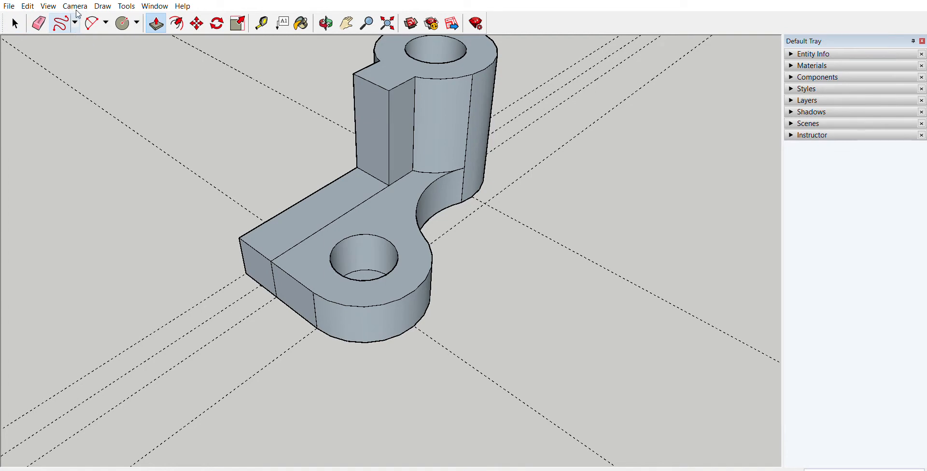
pyautogui.press('l')
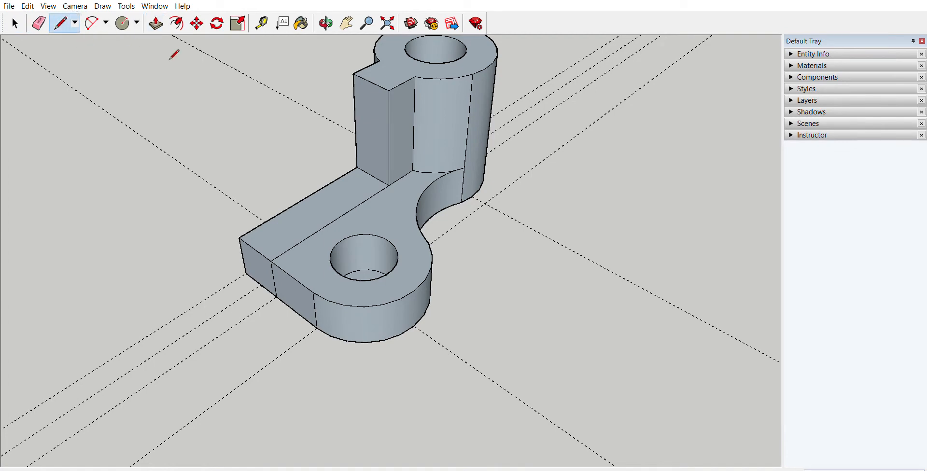
pyautogui.click(390, 90)
pyautogui.click(271, 260)
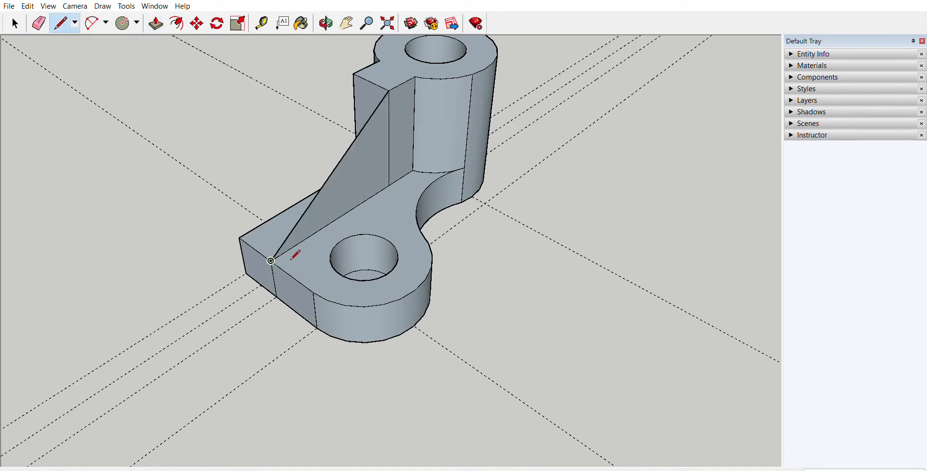
# Step: Push/Pull the triangular face across the full handle width to form a solid sloping rib
pyautogui.moveTo(296, 254); pyautogui.dragTo(366, 227, button='middle')
pyautogui.click(154, 15)
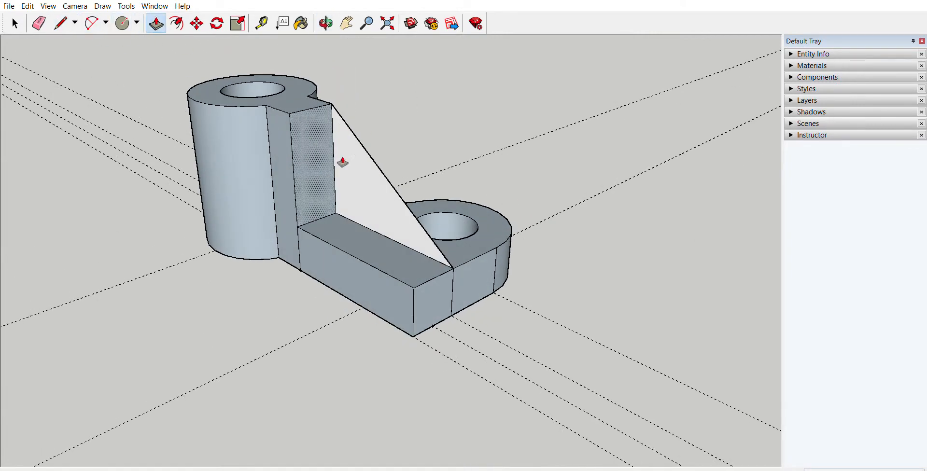
pyautogui.click(347, 189)
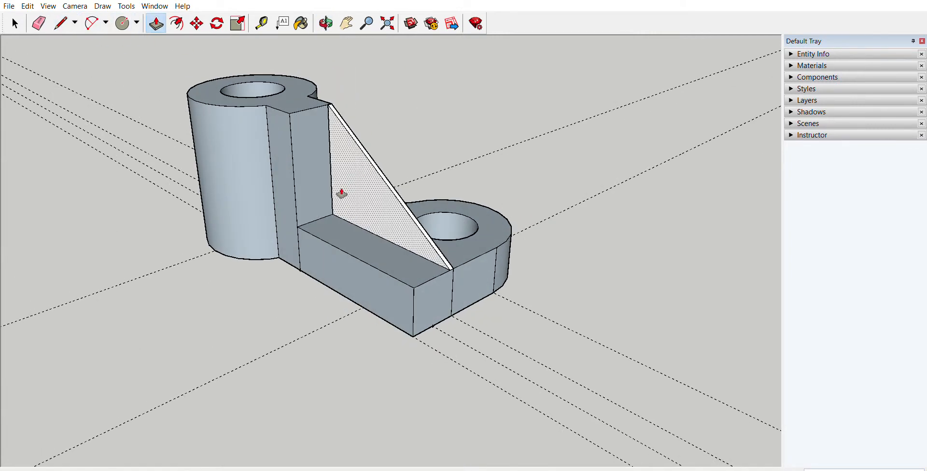
pyautogui.click(319, 233)
# Step: Examine the sloping rib and the underside of the bracket from several angles
pyautogui.moveTo(413, 219); pyautogui.dragTo(149, 126, button='middle')
pyautogui.moveTo(326, 237); pyautogui.dragTo(455, 270, button='middle')
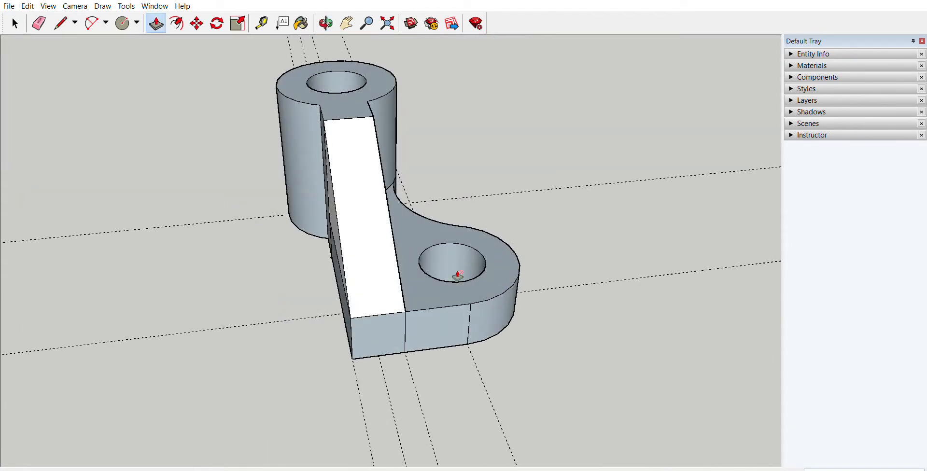
pyautogui.moveTo(354, 190); pyautogui.dragTo(413, 277, button='middle')
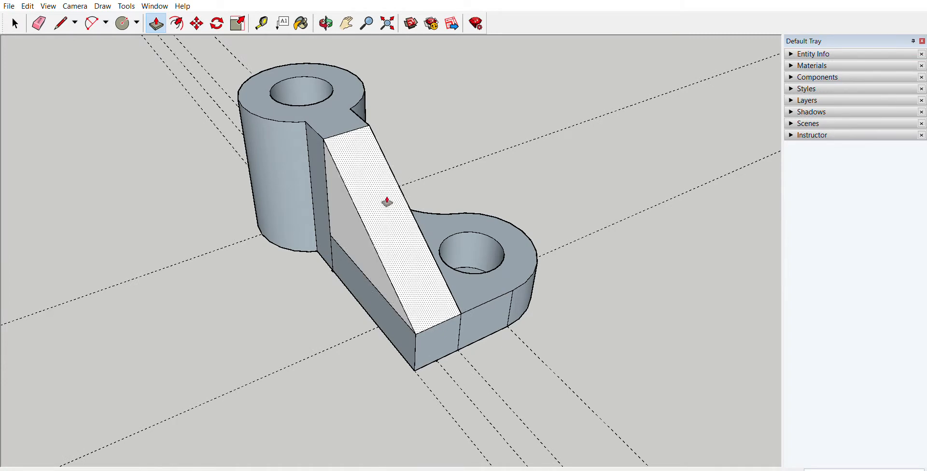
pyautogui.moveTo(538, 289); pyautogui.dragTo(256, 138, button='middle')
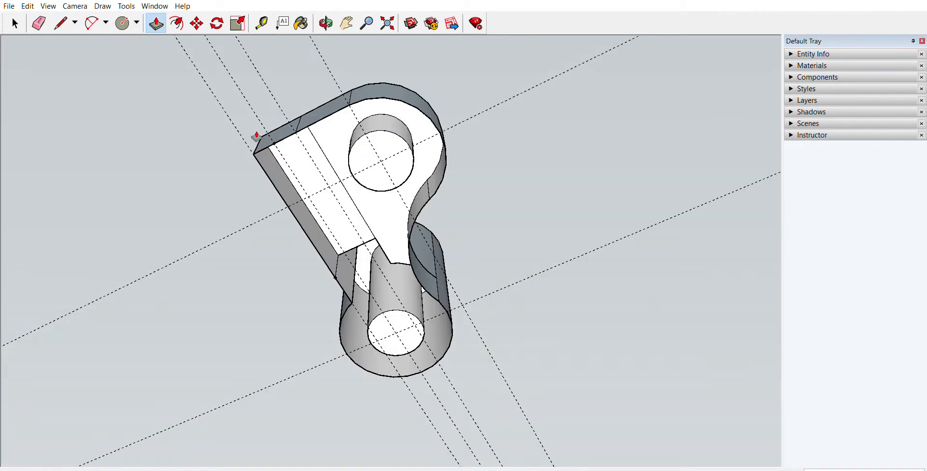
pyautogui.moveTo(504, 164); pyautogui.dragTo(498, 116, button='middle')
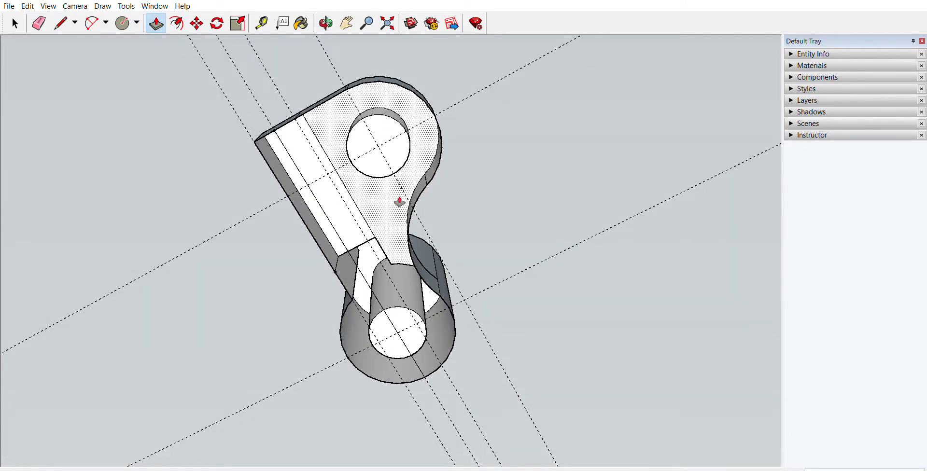
pyautogui.moveTo(482, 191); pyautogui.dragTo(622, 265, button='middle')
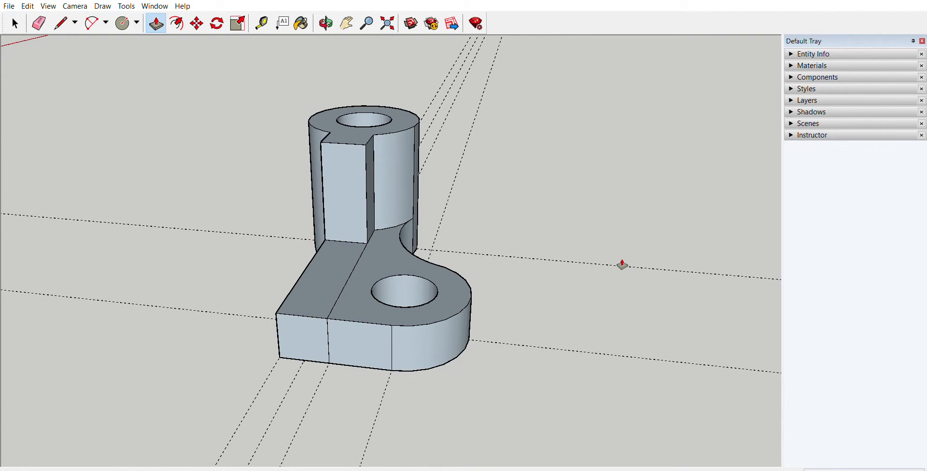
# Step: Draw a large separate circle on the ground in front of the bracket
pyautogui.moveTo(622, 264); pyautogui.dragTo(670, 204, button='middle')
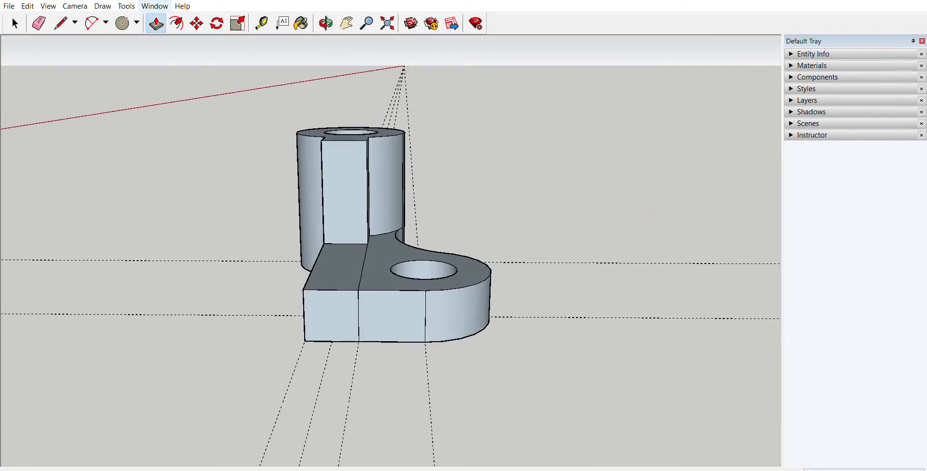
pyautogui.click(122, 22)
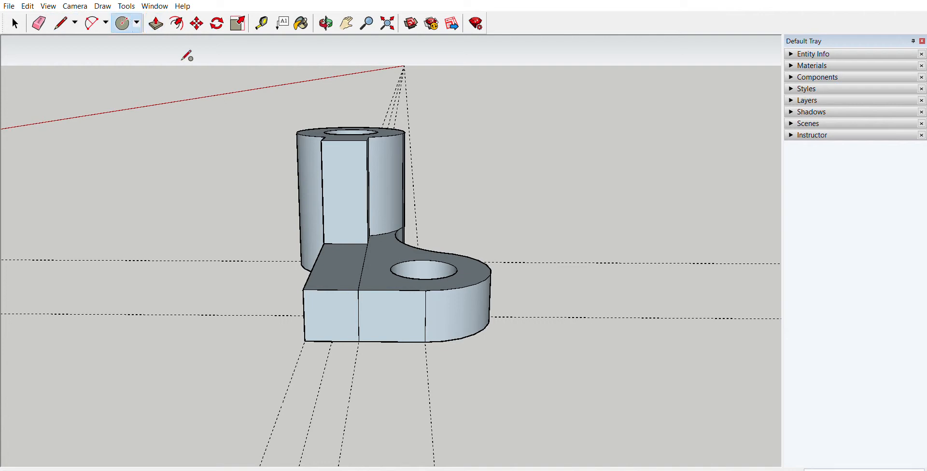
pyautogui.click(566, 405)
pyautogui.click(666, 445)
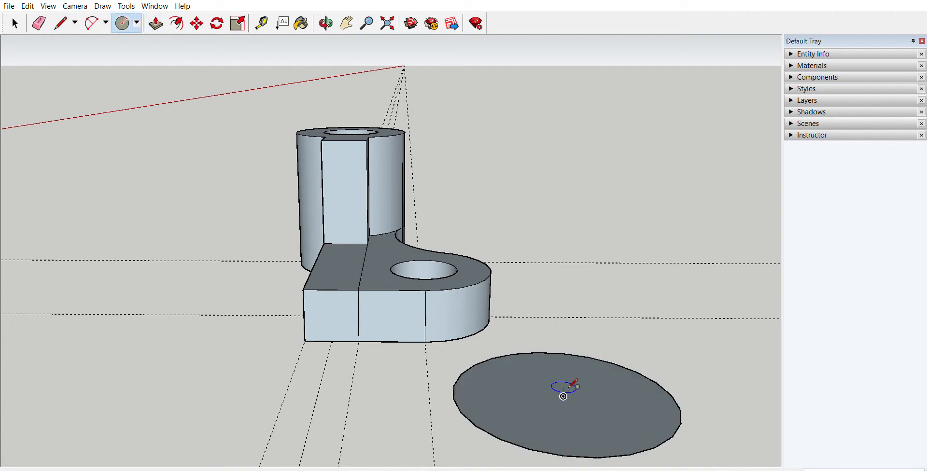
# Step: Push/Pull the separate circle up into a cylinder, check it from below, and undo the extrusion
pyautogui.moveTo(555, 386); pyautogui.dragTo(521, 378, button='middle')
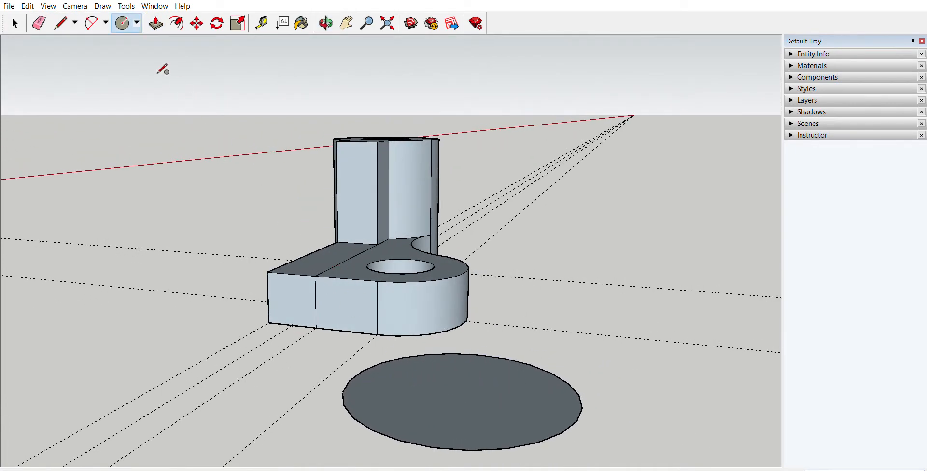
pyautogui.click(156, 23)
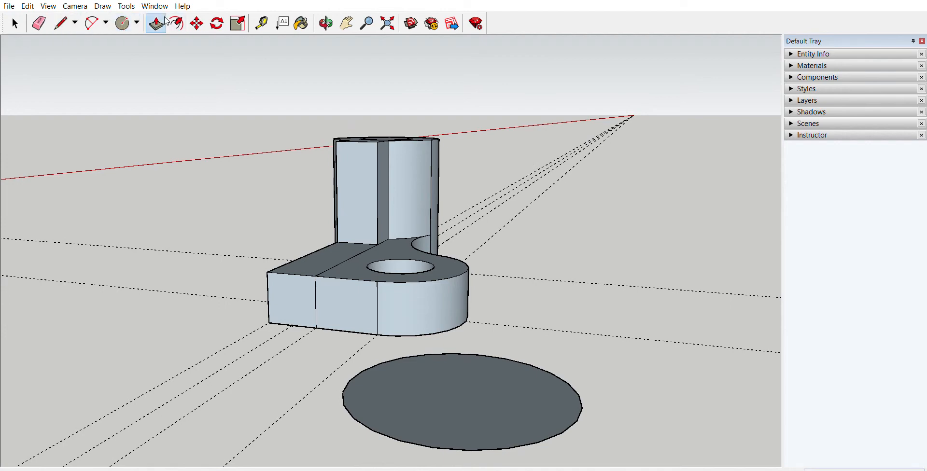
pyautogui.click(494, 389)
pyautogui.click(521, 247)
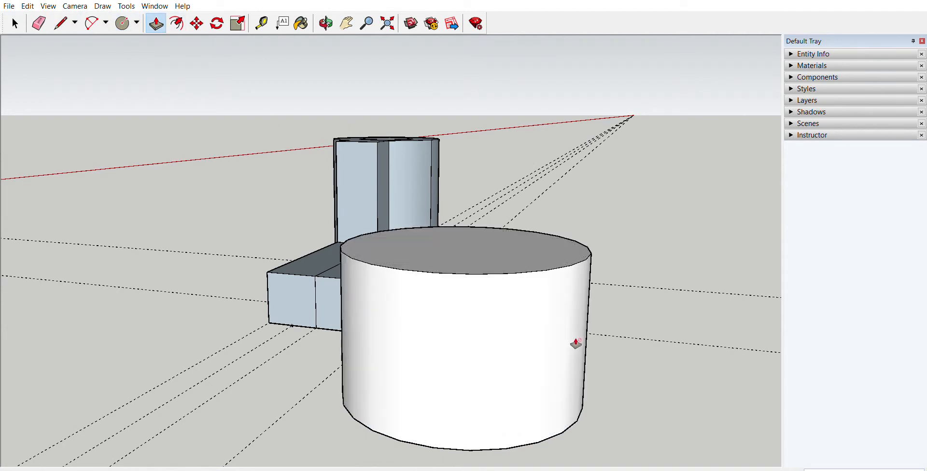
pyautogui.moveTo(575, 344)
pyautogui.mouseDown(button='middle')
pyautogui.moveTo(558, 196)
pyautogui.moveTo(548, 227)
pyautogui.moveTo(515, 126)
pyautogui.moveTo(486, 304)
pyautogui.mouseUp(button='middle')
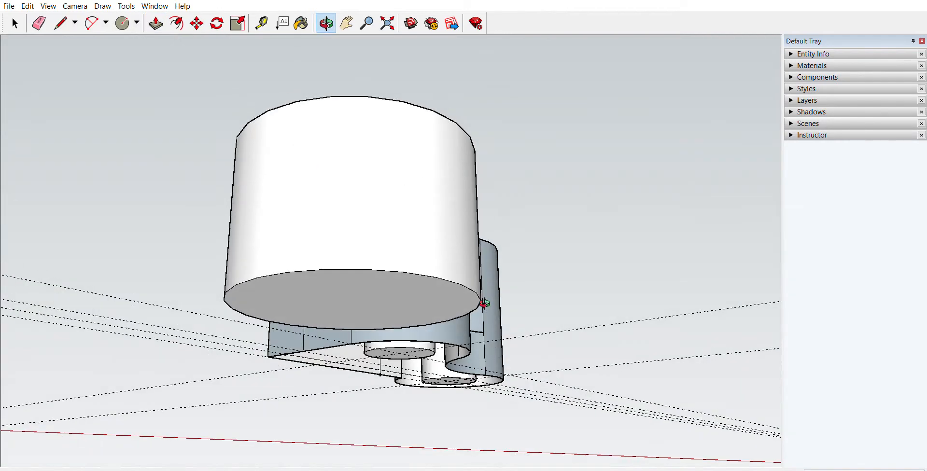
pyautogui.hotkey('ctrl', 'z')
# Step: Delete the separate circle's face and its remaining outline
pyautogui.moveTo(550, 391); pyautogui.dragTo(333, 388, button='middle')
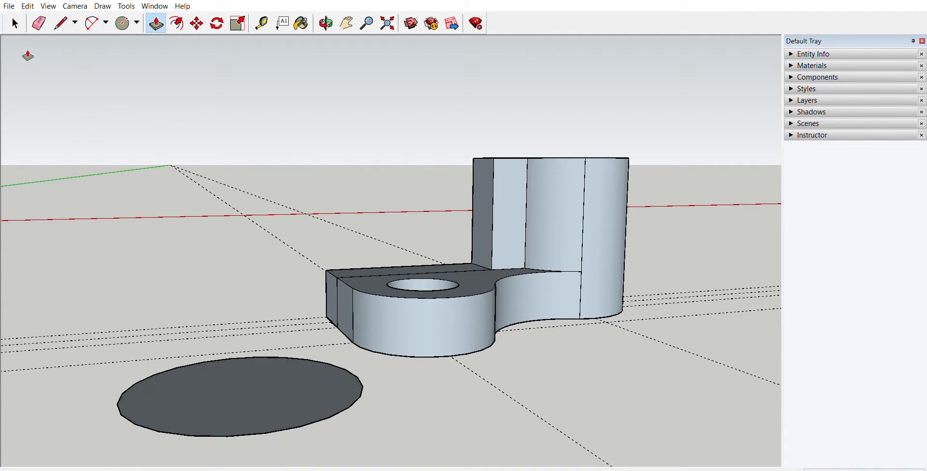
pyautogui.click(15, 23)
pyautogui.click(240, 381)
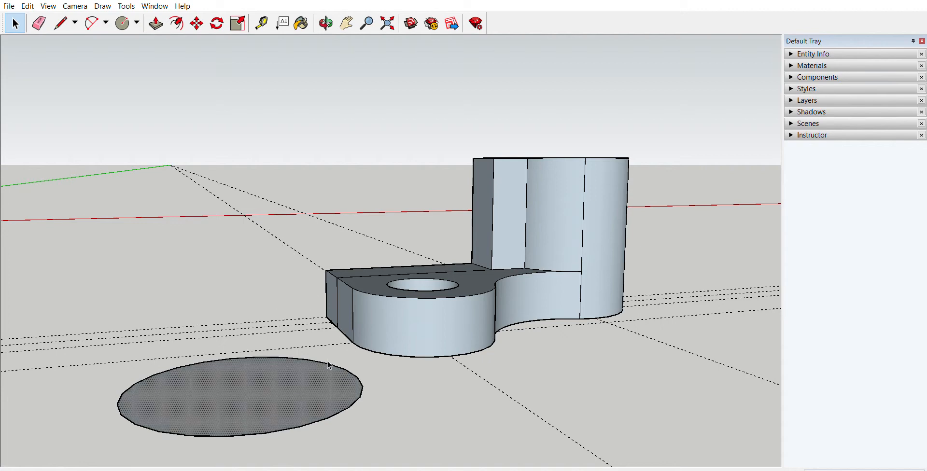
pyautogui.moveTo(369, 383); pyautogui.dragTo(542, 394, button='middle')
pyautogui.click(496, 410)
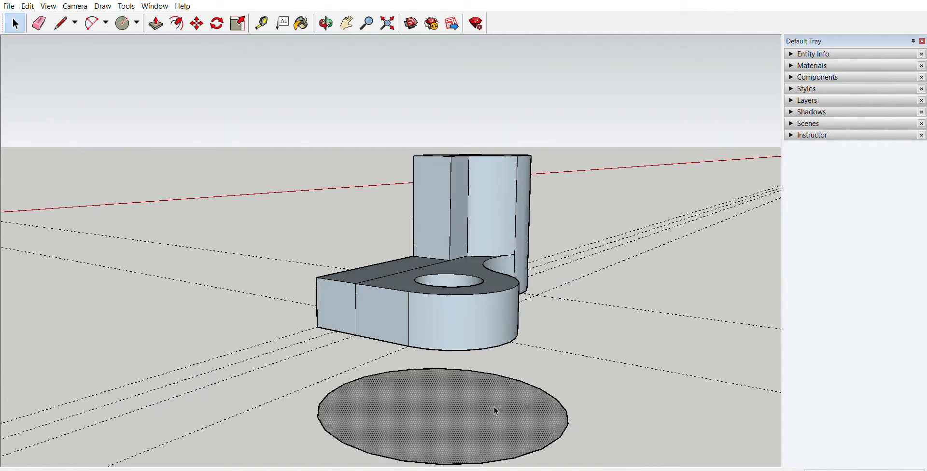
pyautogui.moveTo(616, 400); pyautogui.dragTo(616, 341, button='middle')
pyautogui.press('Delete')
pyautogui.click(593, 353)
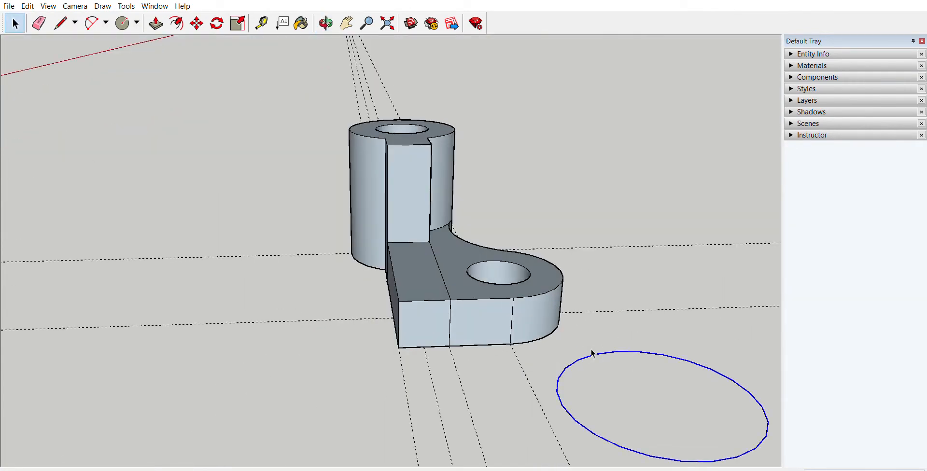
pyautogui.press('Delete')
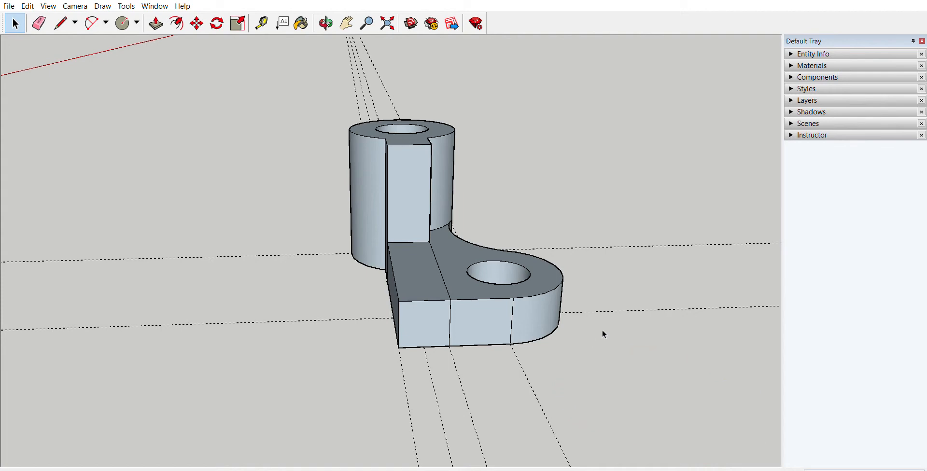
# Step: Undo the circle's deletion, the circle itself and the bracket's extrusions, back to the flat profile
pyautogui.moveTo(602, 331); pyautogui.dragTo(604, 285, button='middle')
pyautogui.hotkey('ctrl', 'z')
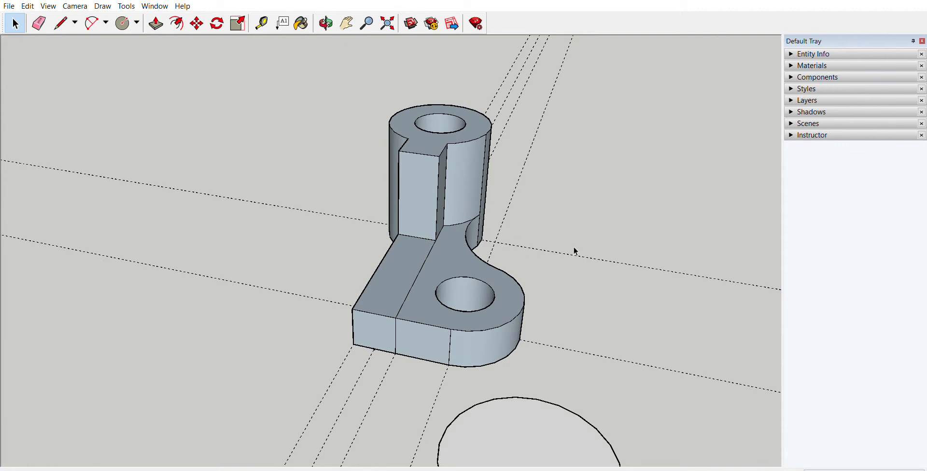
pyautogui.hotkey('ctrl', 'z')
pyautogui.hotkey('ctrl', 'z')
pyautogui.hotkey('ctrl', 'z')
pyautogui.hotkey('ctrl', 'z')
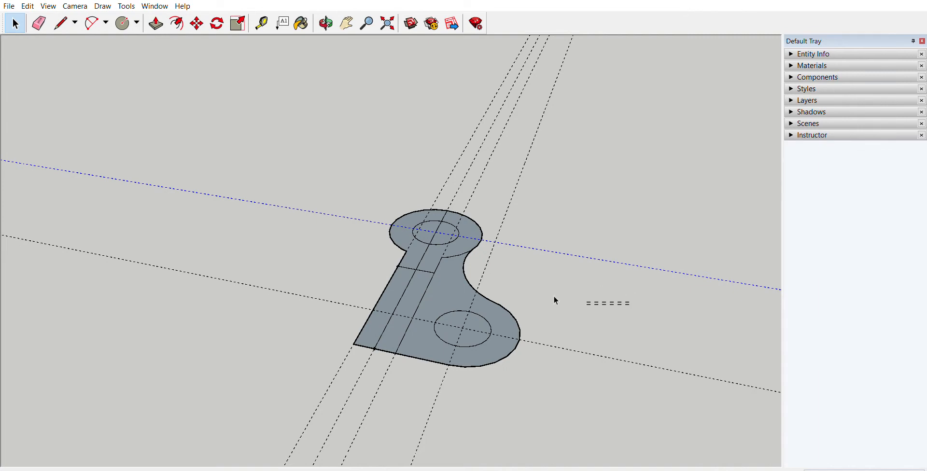
# Step: Select the entire flat profile without the guide lines and reverse its faces so the front sides point upward
pyautogui.moveTo(427, 263); pyautogui.dragTo(427, 262)
pyautogui.click(605, 209)
pyautogui.moveTo(325, 176); pyautogui.dragTo(479, 255, button='middle')
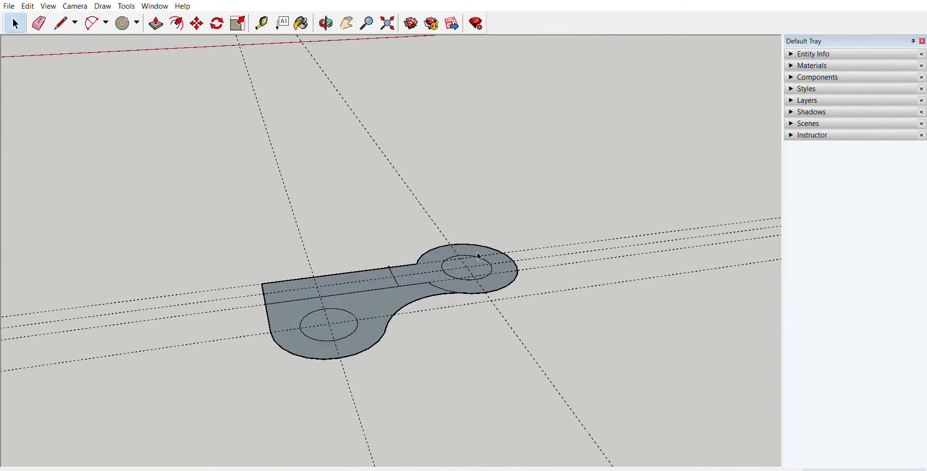
pyautogui.moveTo(188, 185); pyautogui.dragTo(605, 361)
pyautogui.click(624, 136)
pyautogui.moveTo(258, 397); pyautogui.dragTo(256, 399)
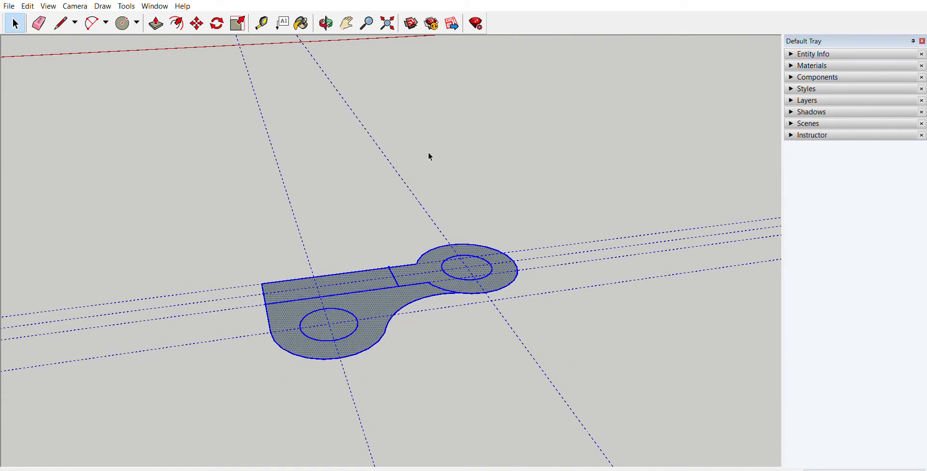
pyautogui.click(153, 161)
pyautogui.moveTo(145, 155); pyautogui.dragTo(636, 410)
pyautogui.click(443, 213)
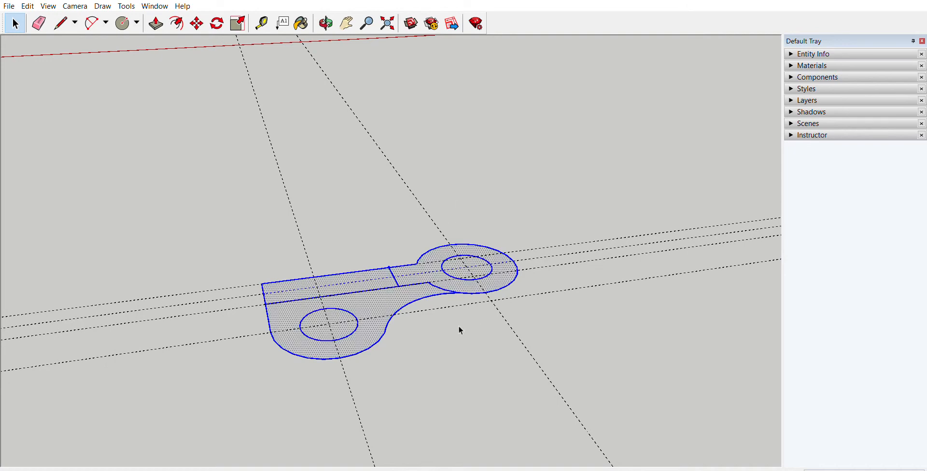
pyautogui.moveTo(461, 330); pyautogui.dragTo(408, 389, button='middle')
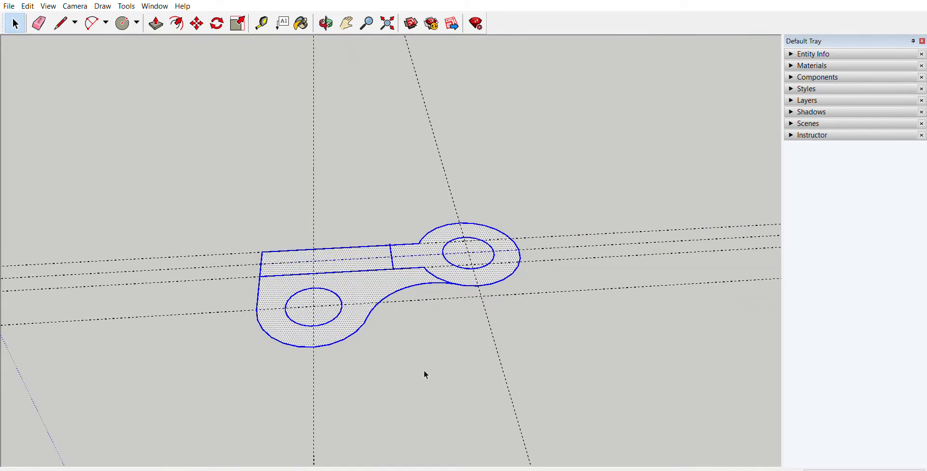
# Step: Push/Pull the ring face with its short rib stub up into a tall boss with a hole
pyautogui.middleClick(425, 371)
pyautogui.click(156, 23)
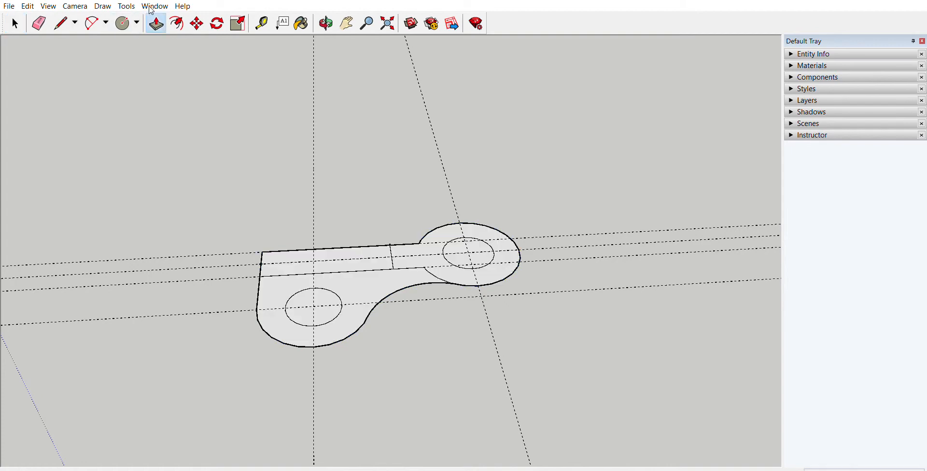
pyautogui.click(459, 261)
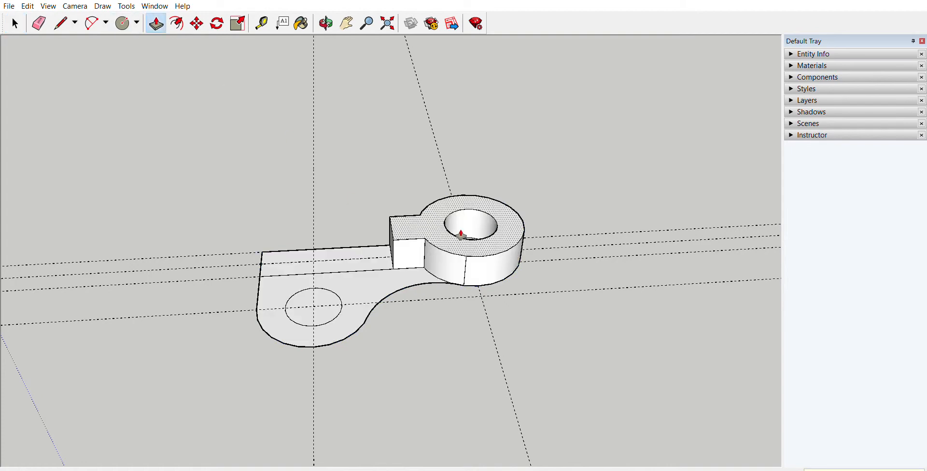
pyautogui.press('Return')
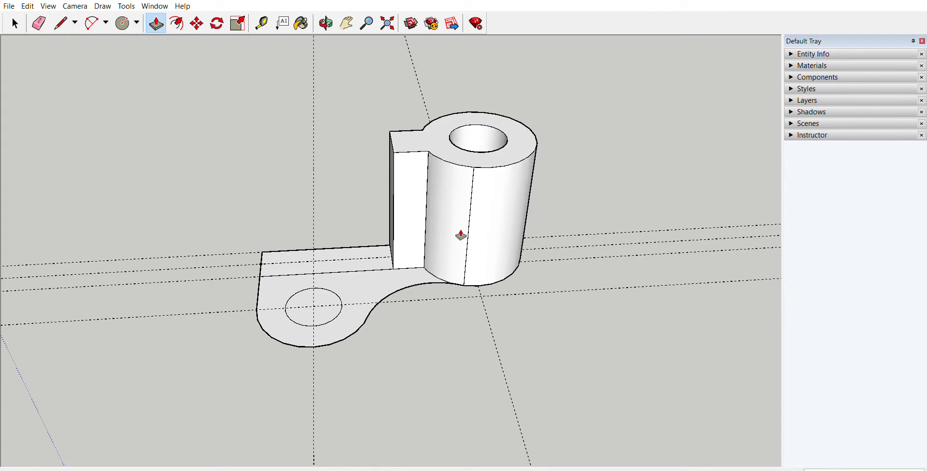
# Step: Push/Pull the base plate and its adjoining strip up to the same low height beside the boss
pyautogui.click(400, 272)
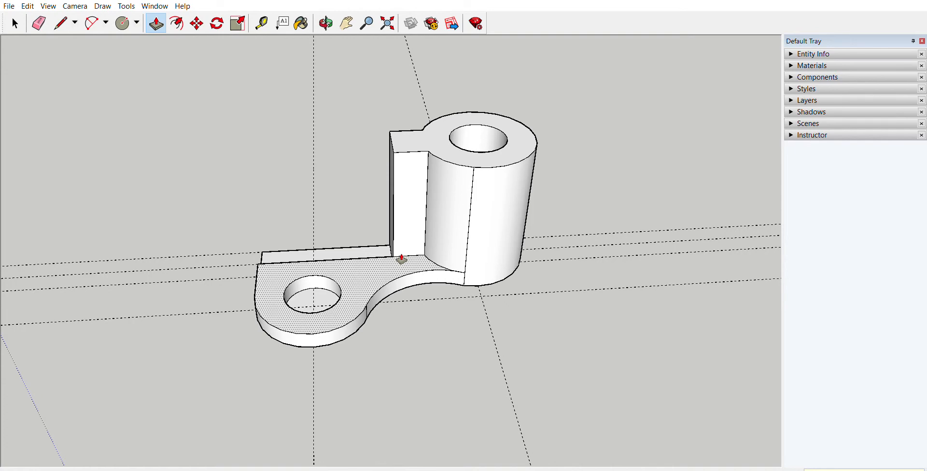
pyautogui.press('Return')
pyautogui.moveTo(398, 256); pyautogui.dragTo(587, 217, button='middle')
pyautogui.moveTo(399, 314); pyautogui.dragTo(501, 159, button='middle')
pyautogui.moveTo(413, 255); pyautogui.dragTo(455, 349, button='middle')
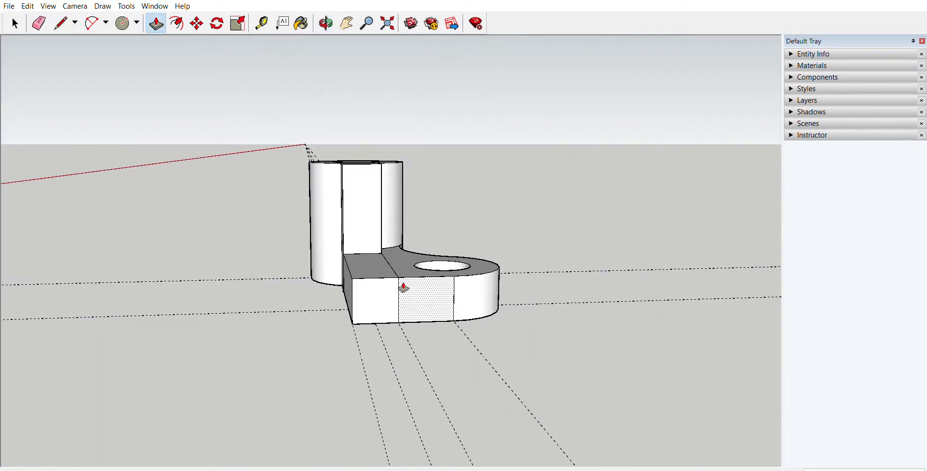
# Step: Check the bracket from below and undo the boss, base and strip extrusions
pyautogui.moveTo(403, 288); pyautogui.dragTo(397, 309, button='middle')
pyautogui.hotkey('ctrl', 'z')
pyautogui.hotkey('ctrl', 'z')
pyautogui.hotkey('ctrl', 'z')
pyautogui.hotkey('ctrl', 'z')
pyautogui.hotkey('ctrl', 'z')
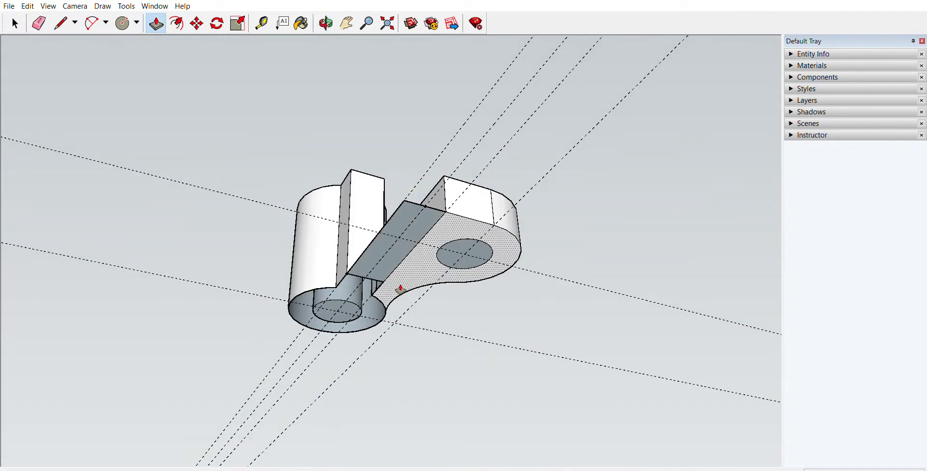
# Step: Push/Pull a copy of the ring and rib-stub face into the tall boss, keeping the original face at the bottom, and check the underside
pyautogui.moveTo(452, 323)
pyautogui.mouseDown(button='middle')
pyautogui.moveTo(478, 276)
pyautogui.moveTo(221, 304)
pyautogui.moveTo(401, 265)
pyautogui.moveTo(368, 347)
pyautogui.moveTo(381, 368)
pyautogui.moveTo(405, 344)
pyautogui.mouseUp(button='middle')
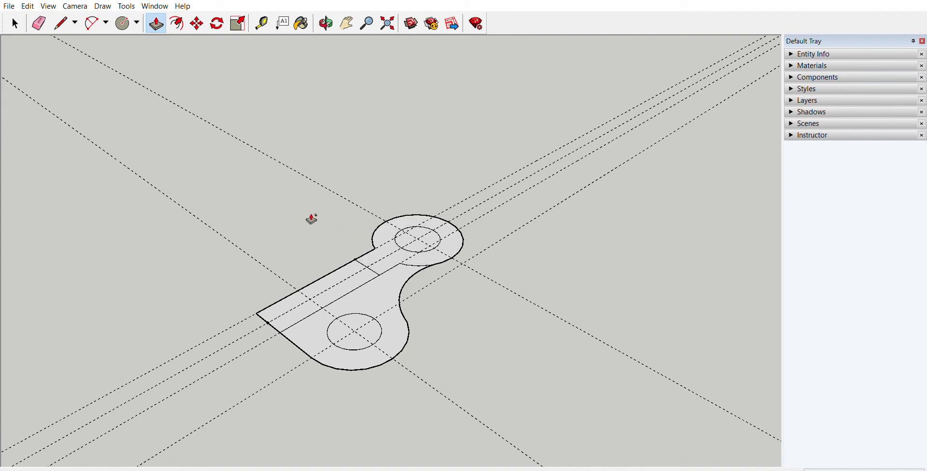
pyautogui.click(411, 252)
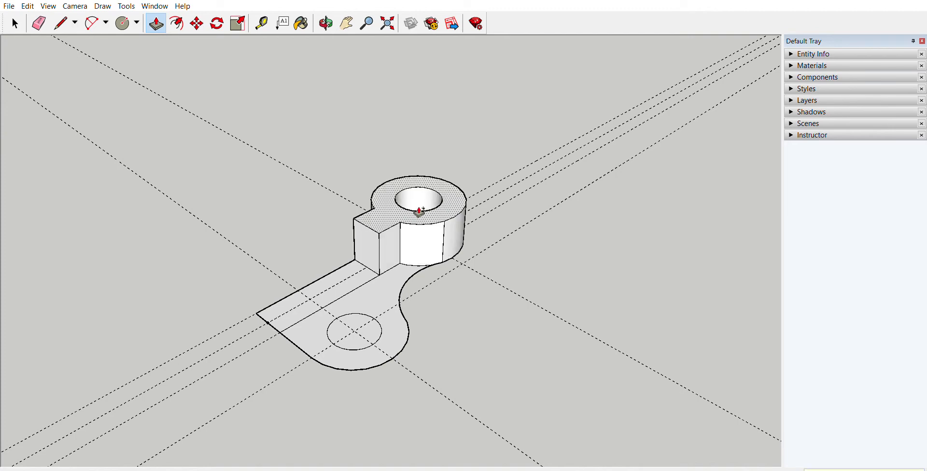
pyautogui.press('Return')
pyautogui.moveTo(438, 238); pyautogui.dragTo(408, 161, button='middle')
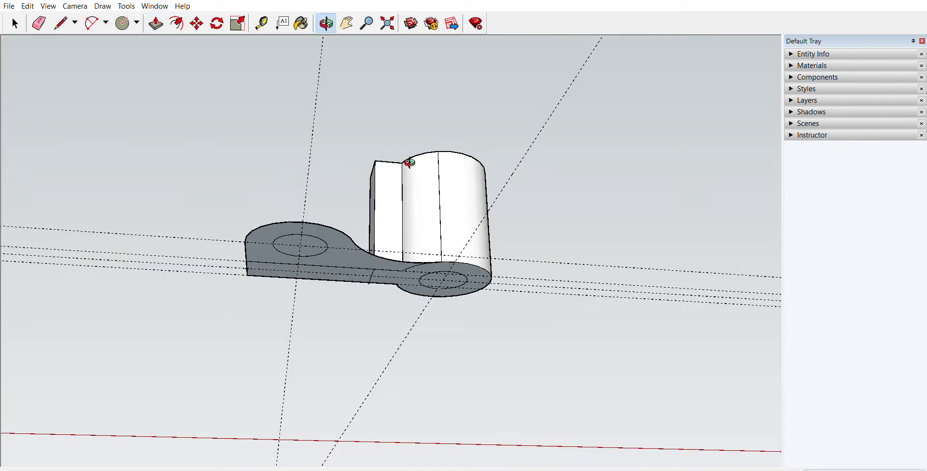
pyautogui.moveTo(424, 212); pyautogui.dragTo(459, 390, button='middle')
pyautogui.moveTo(476, 387); pyautogui.dragTo(441, 396, button='middle')
# Step: Push/Pull copies of the base-plate face and the adjoining strip up to the same height, keeping their bottom faces
pyautogui.moveTo(378, 313); pyautogui.dragTo(385, 297)
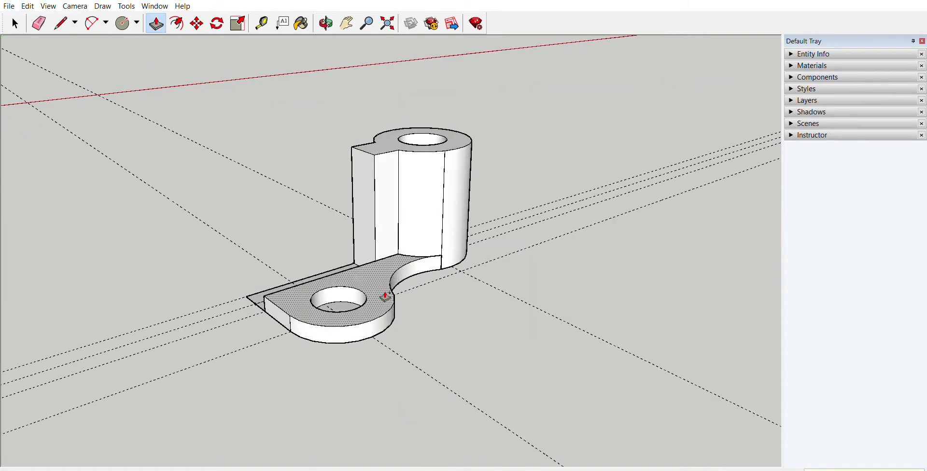
pyautogui.press('Return')
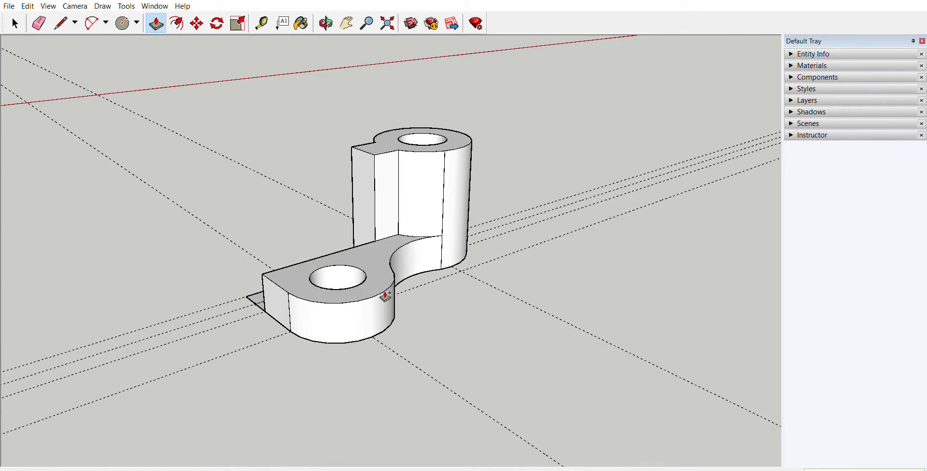
pyautogui.moveTo(381, 320); pyautogui.dragTo(301, 257, button='middle')
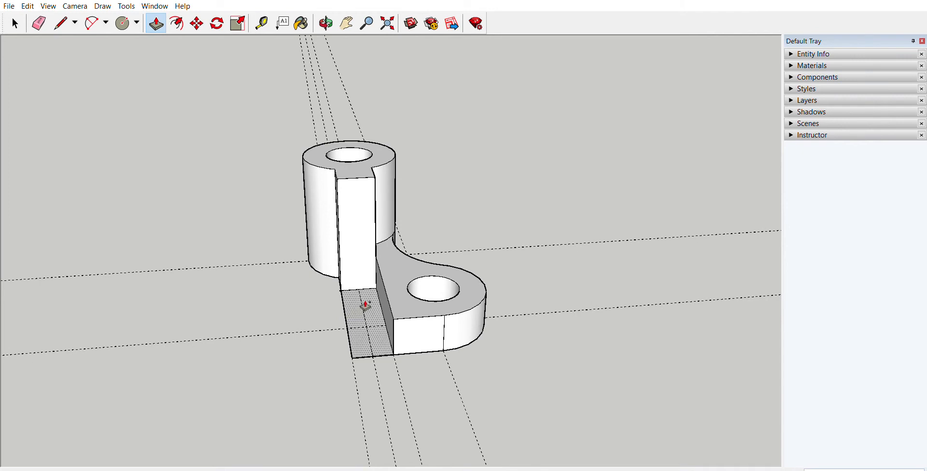
pyautogui.doubleClick(402, 289)
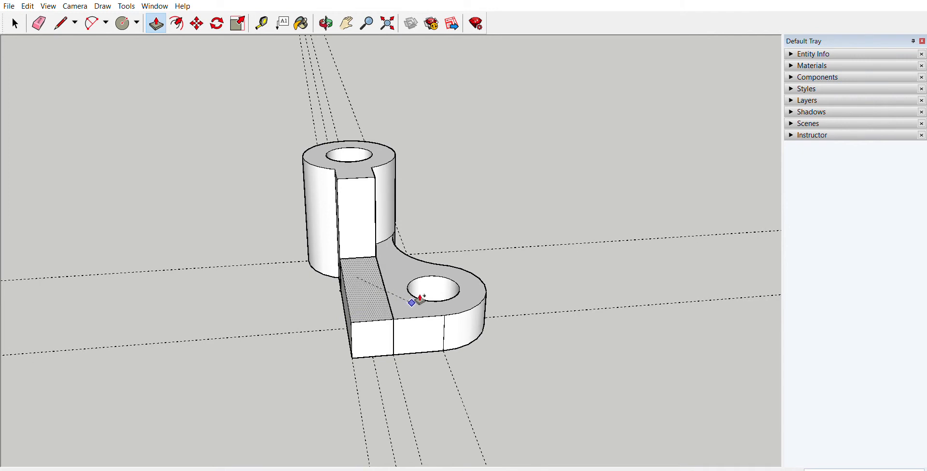
pyautogui.moveTo(415, 285)
pyautogui.mouseDown(button='middle')
pyautogui.moveTo(263, 253)
pyautogui.moveTo(414, 299)
pyautogui.mouseUp(button='middle')
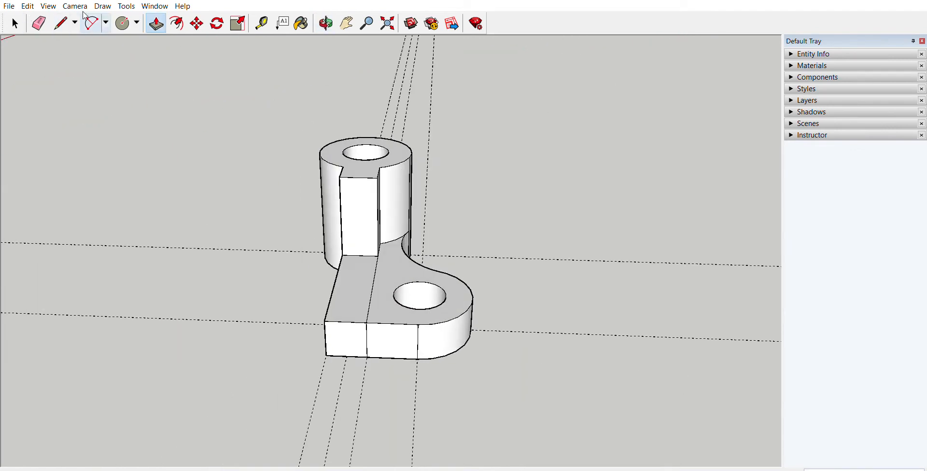
# Step: Draw a sloping line from the stub's upper corner to the base's end corner and Push/Pull the triangle across the strip's width
pyautogui.click(56, 19)
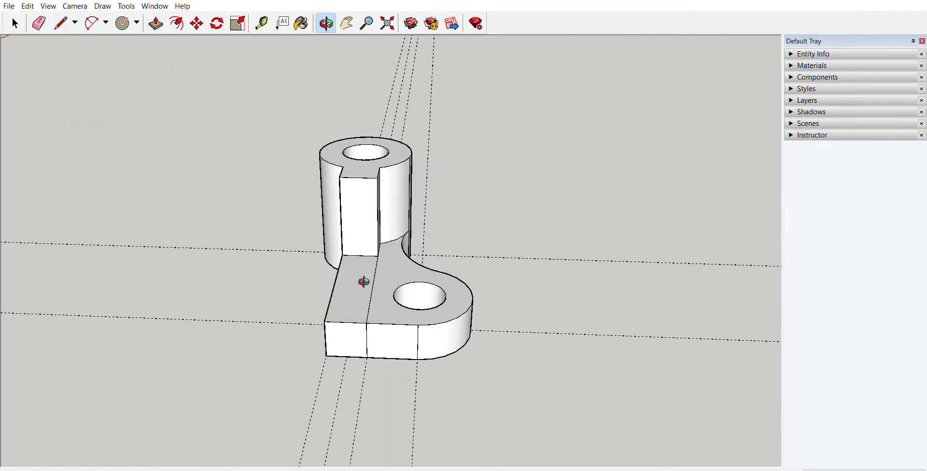
pyautogui.moveTo(364, 282); pyautogui.dragTo(399, 206, button='middle')
pyautogui.click(379, 173)
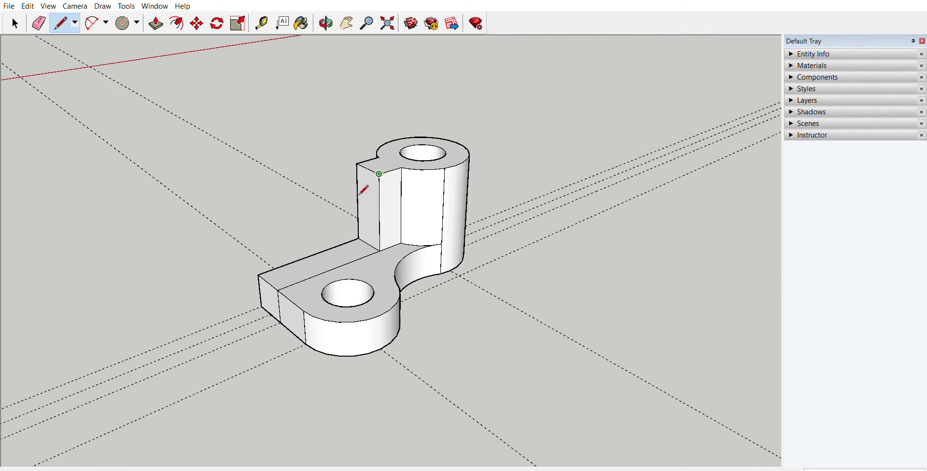
pyautogui.click(280, 288)
pyautogui.moveTo(400, 254); pyautogui.dragTo(351, 128, button='middle')
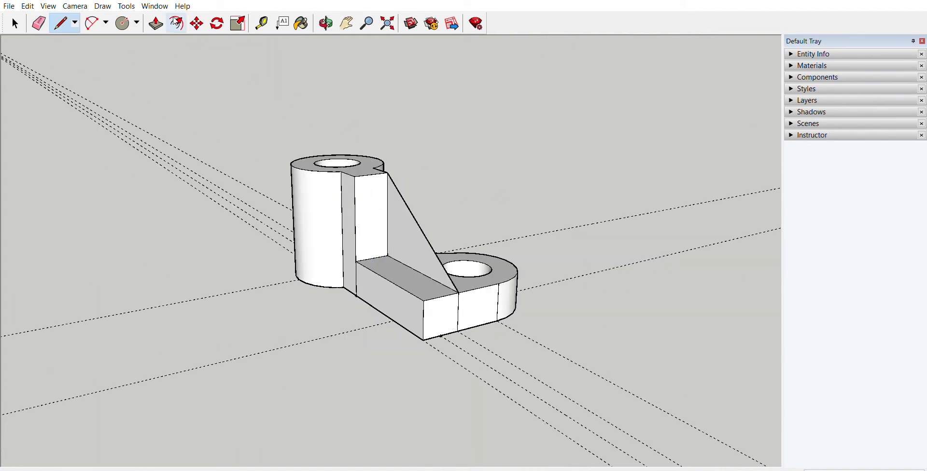
pyautogui.click(155, 23)
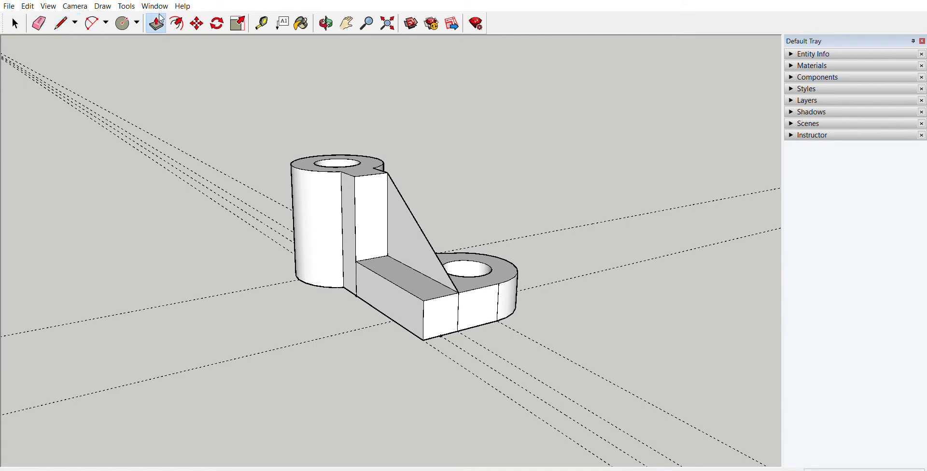
pyautogui.doubleClick(405, 211)
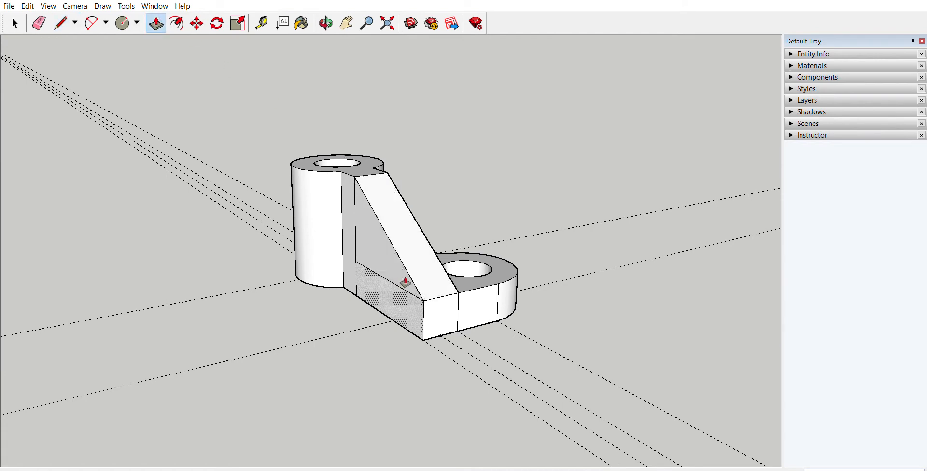
# Step: Erase the leftover horizontal and vertical edges on the outer side face of the sloping rib
pyautogui.moveTo(406, 283); pyautogui.dragTo(499, 306, button='middle')
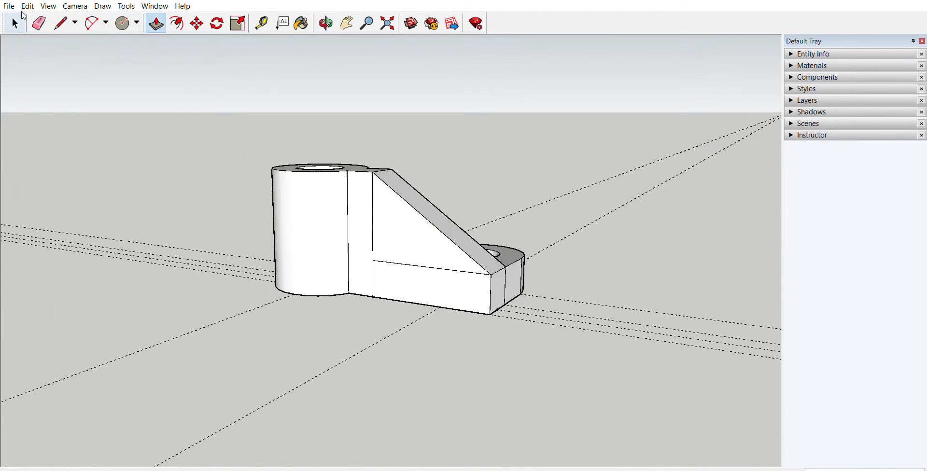
pyautogui.click(38, 23)
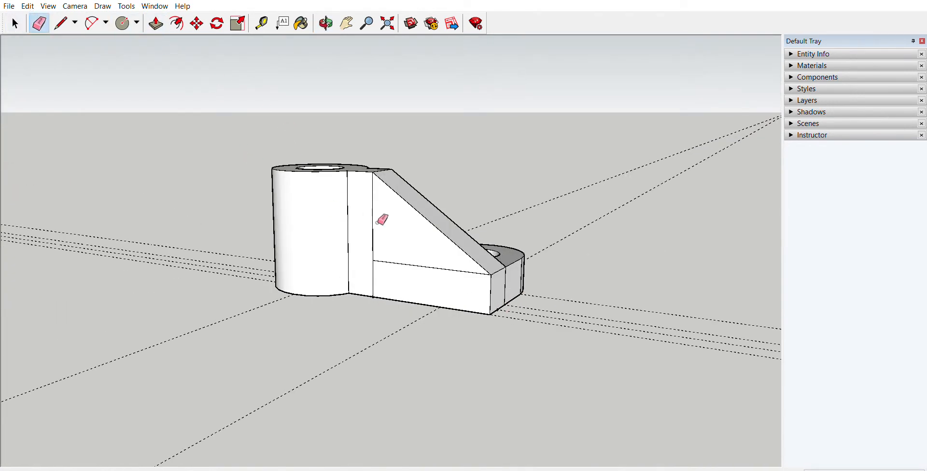
pyautogui.moveTo(377, 222); pyautogui.dragTo(391, 259)
pyautogui.click(391, 264)
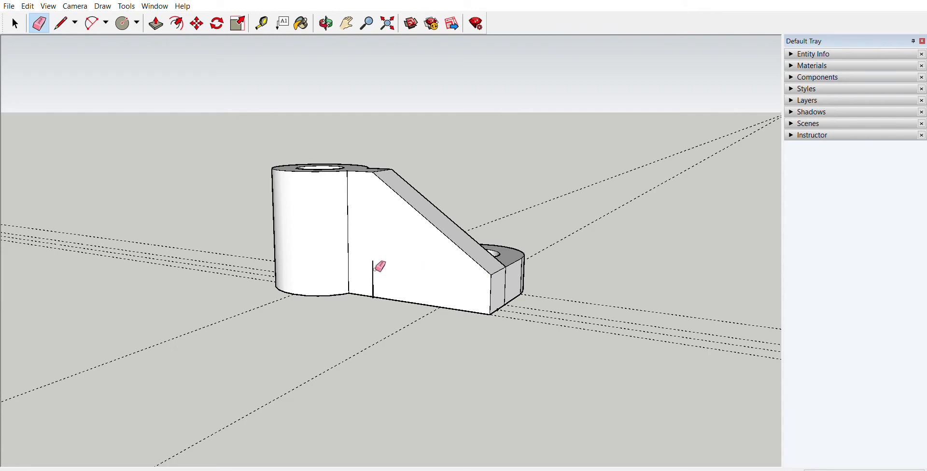
pyautogui.click(374, 270)
# Step: Erase the dividing edges of the strip and stub and one guide line from the bracket's underside
pyautogui.moveTo(389, 266); pyautogui.dragTo(379, 145, button='middle')
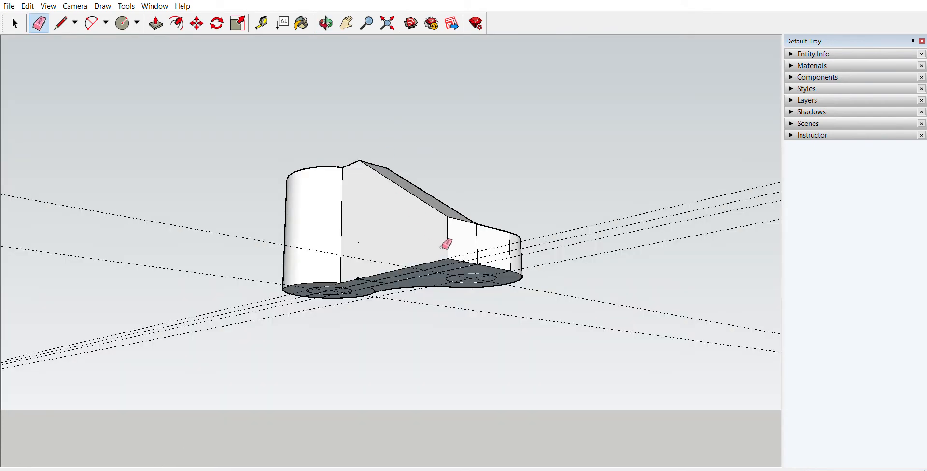
pyautogui.moveTo(442, 247); pyautogui.dragTo(299, 141, button='middle')
pyautogui.press('e')
pyautogui.moveTo(404, 233); pyautogui.dragTo(374, 162, button='middle')
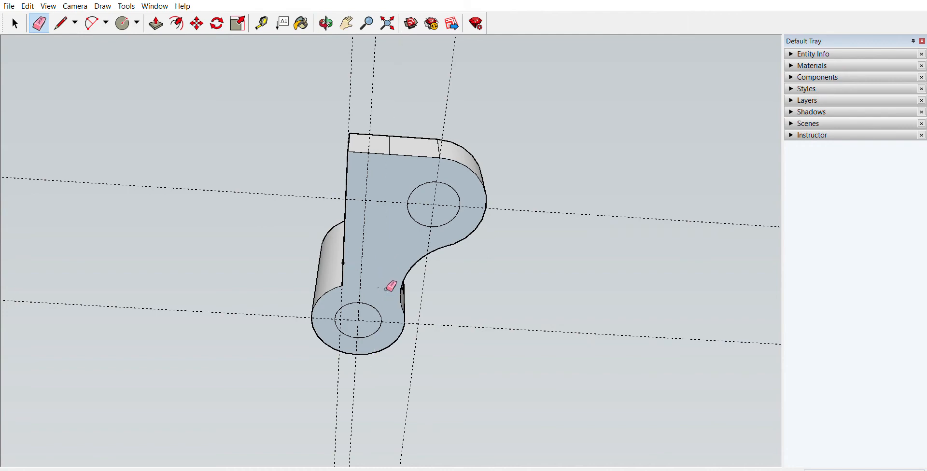
pyautogui.moveTo(401, 244)
pyautogui.mouseDown(button='middle')
pyautogui.moveTo(372, 211)
pyautogui.moveTo(368, 263)
pyautogui.mouseUp(button='middle')
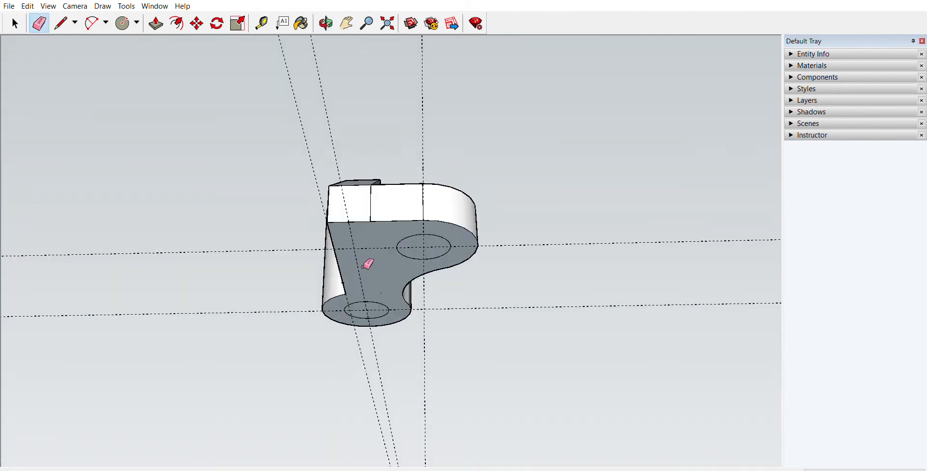
# Step: Erase the vertical dividing edge left on the base's end face, undoing a stray erasure
pyautogui.moveTo(422, 190)
pyautogui.mouseDown(button='middle')
pyautogui.moveTo(424, 248)
pyautogui.moveTo(362, 248)
pyautogui.moveTo(346, 261)
pyautogui.moveTo(383, 276)
pyautogui.moveTo(377, 289)
pyautogui.moveTo(318, 320)
pyautogui.mouseUp(button='middle')
pyautogui.click(349, 262)
pyautogui.hotkey('ctrl', 'z')
pyautogui.moveTo(383, 276)
pyautogui.mouseDown(button='middle')
pyautogui.moveTo(410, 240)
pyautogui.moveTo(331, 145)
pyautogui.moveTo(426, 295)
pyautogui.moveTo(408, 276)
pyautogui.moveTo(486, 227)
pyautogui.moveTo(400, 370)
pyautogui.moveTo(387, 310)
pyautogui.moveTo(299, 145)
pyautogui.moveTo(358, 223)
pyautogui.moveTo(382, 291)
pyautogui.moveTo(374, 118)
pyautogui.mouseUp(button='middle')
pyautogui.click(384, 211)
pyautogui.moveTo(379, 253); pyautogui.dragTo(379, 171, button='middle')
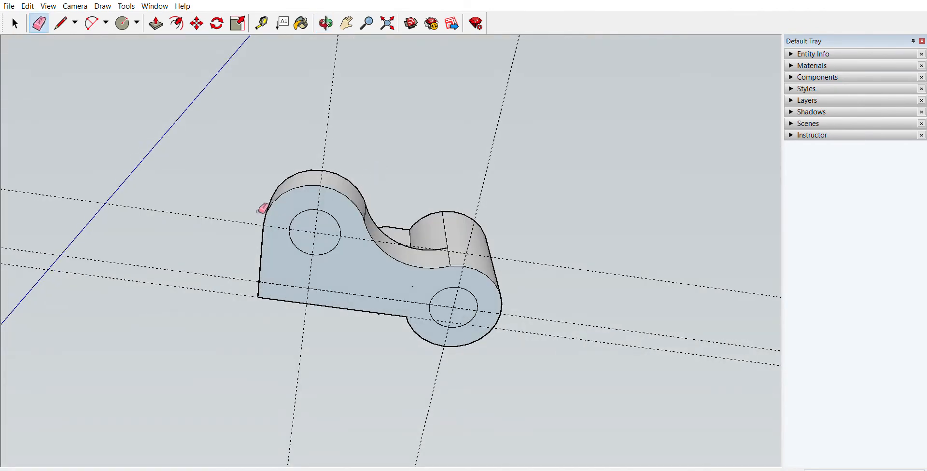
# Step: Delete the two circular faces closing the base hole and the boss hole on the underside
pyautogui.press('space')
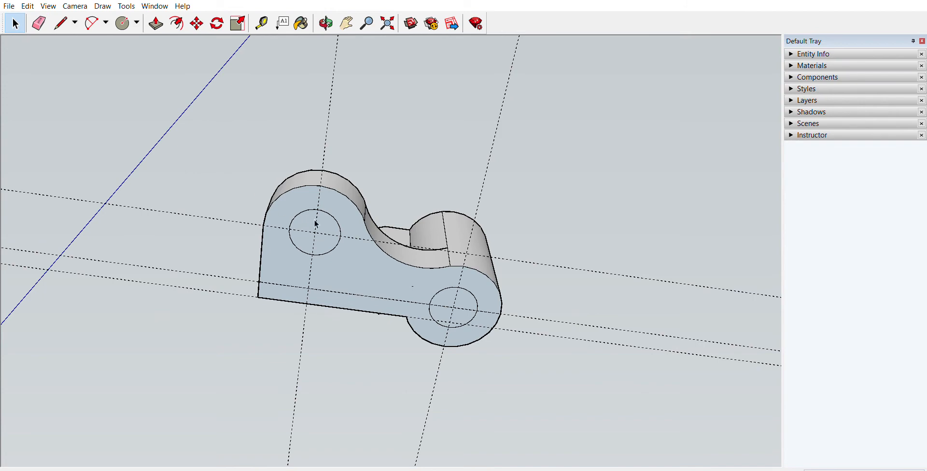
pyautogui.click(316, 217)
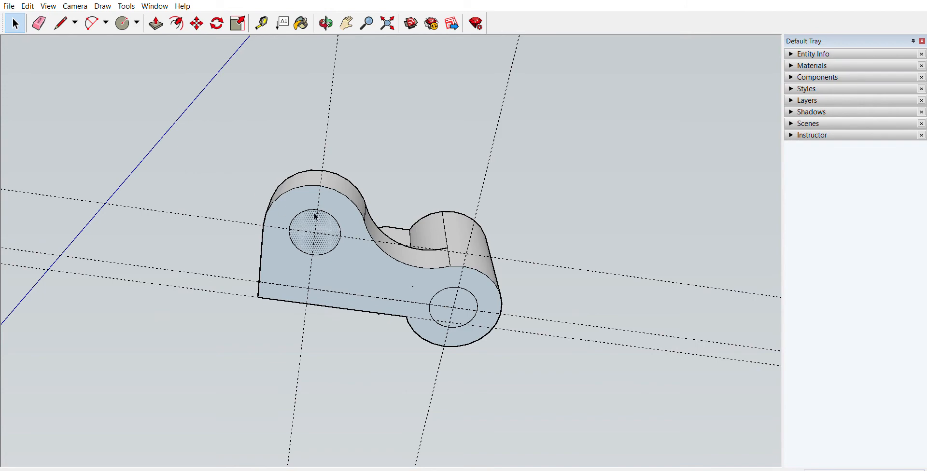
pyautogui.press('Delete')
pyautogui.click(450, 295)
# Step: Select the entire bracket with all its faces and edges
pyautogui.press('o')
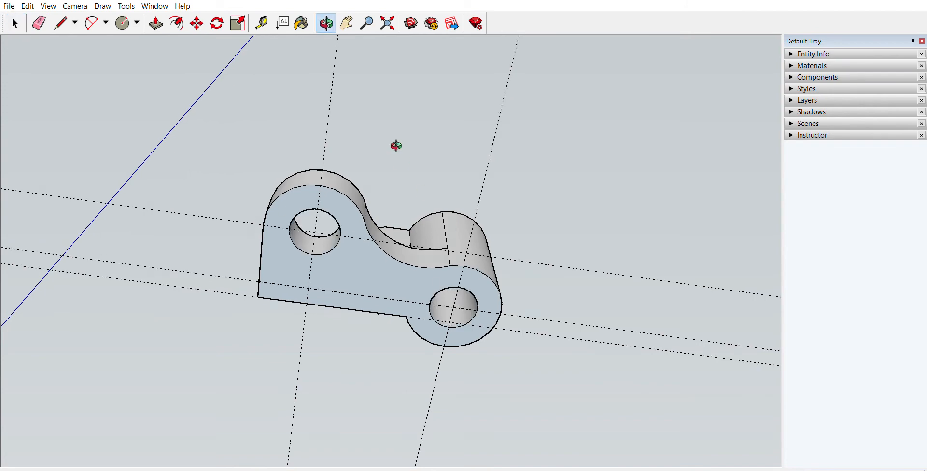
pyautogui.moveTo(395, 145); pyautogui.dragTo(605, 338)
pyautogui.press('space')
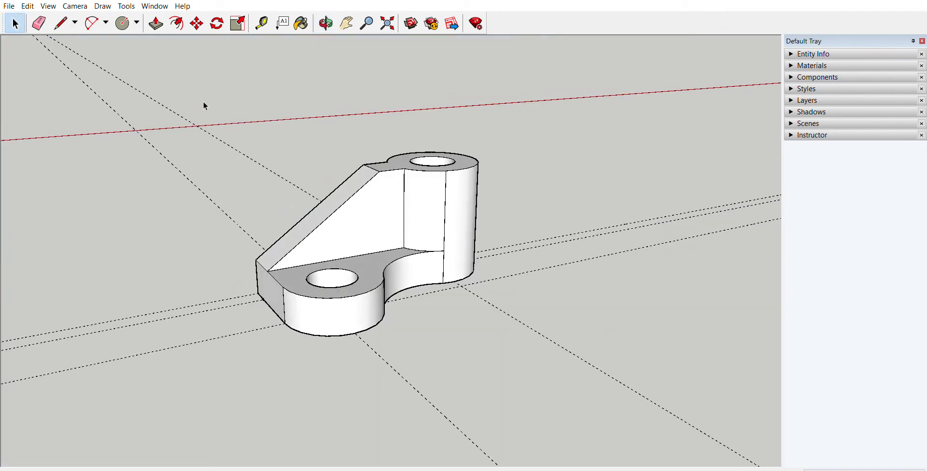
pyautogui.moveTo(205, 106); pyautogui.dragTo(545, 353)
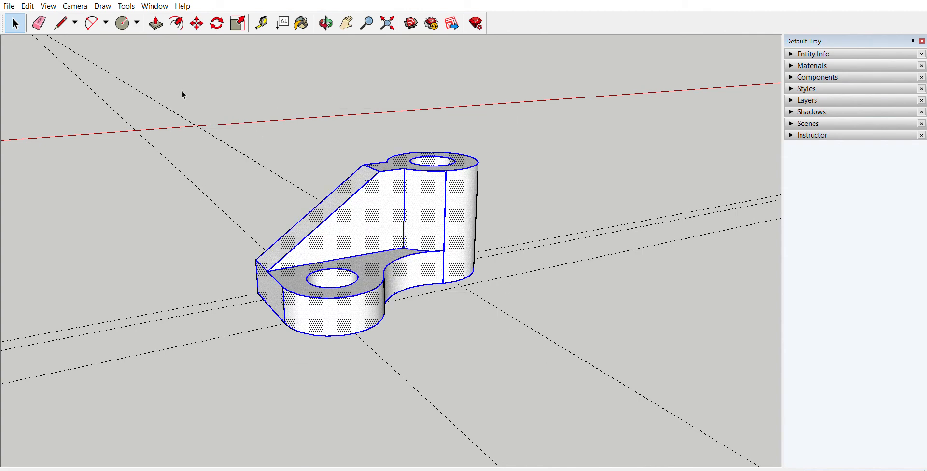
pyautogui.click(220, 81)
pyautogui.moveTo(268, 331); pyautogui.dragTo(269, 330)
pyautogui.click(445, 342)
pyautogui.moveTo(171, 38); pyautogui.dragTo(607, 420)
# Step: Paint all selected bracket faces with 0003_DeepPink from the Colors-Named material collection, and clear the selection
pyautogui.click(301, 23)
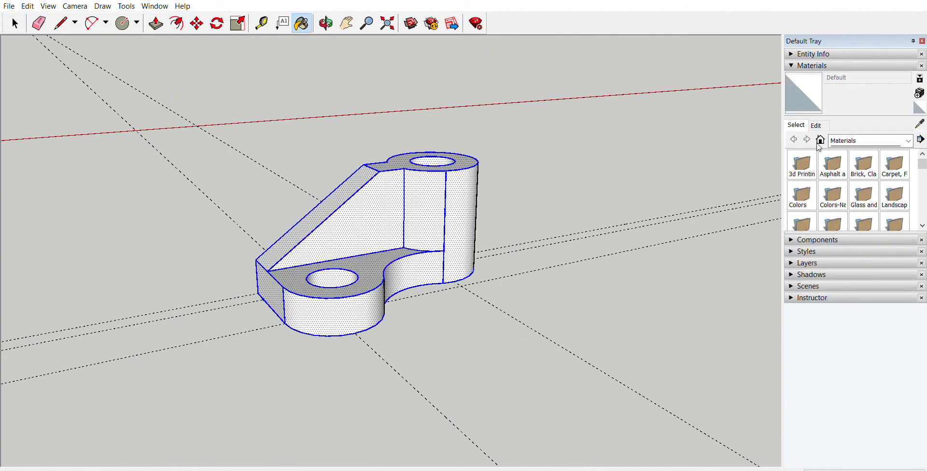
pyautogui.scroll(-1, 856, 158)
pyautogui.click(855, 137)
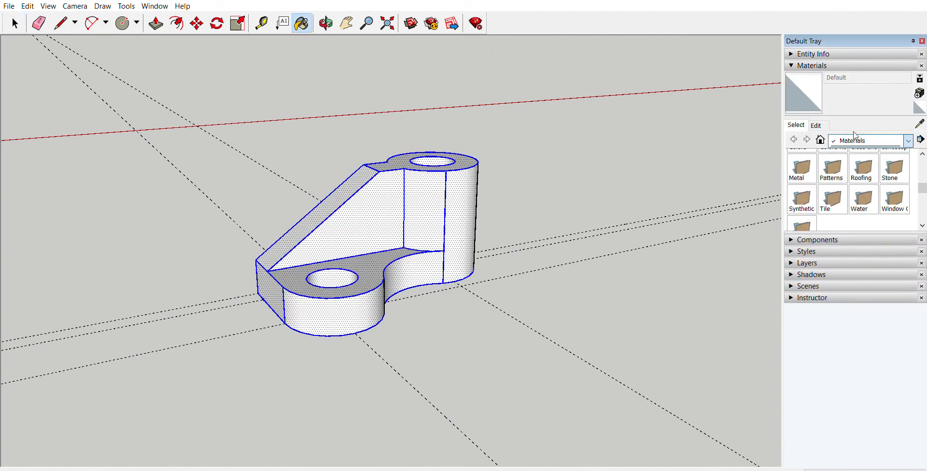
pyautogui.click(879, 207)
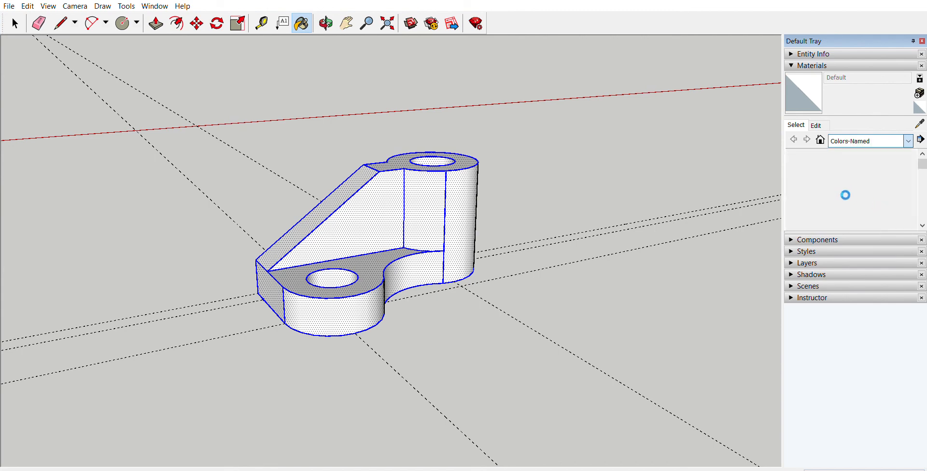
pyautogui.click(864, 164)
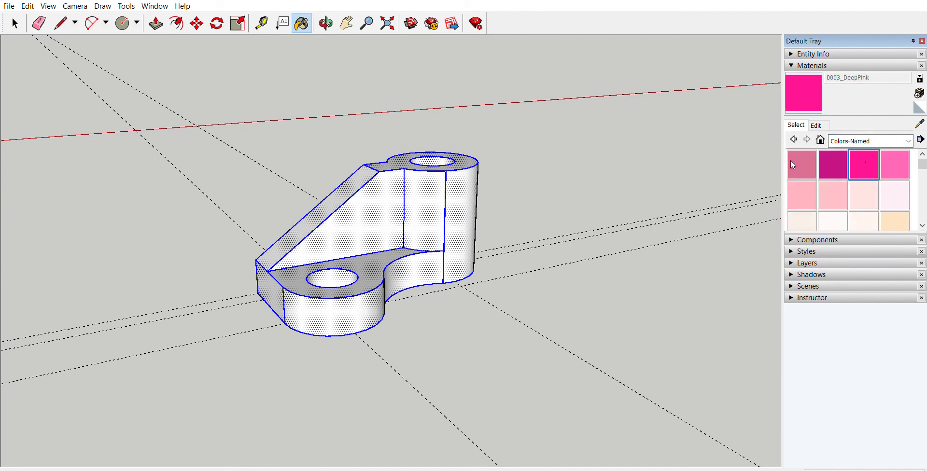
pyautogui.click(438, 211)
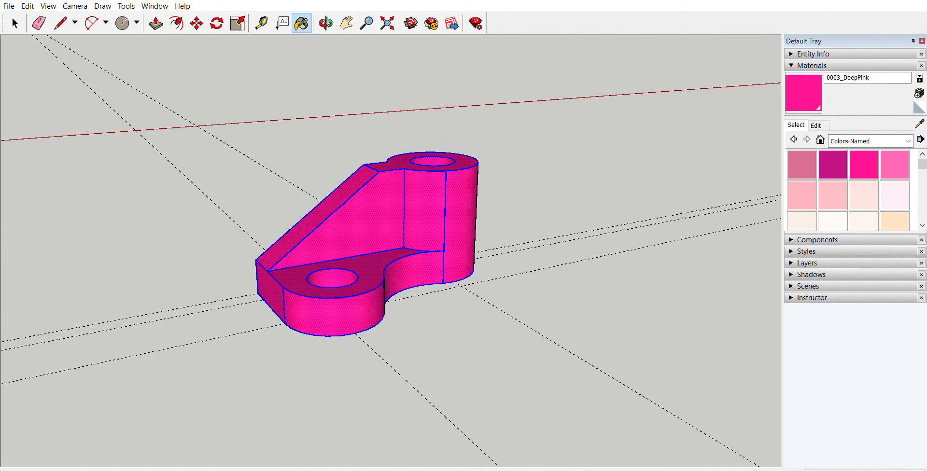
pyautogui.click(15, 24)
pyautogui.click(285, 137)
pyautogui.moveTo(577, 244); pyautogui.dragTo(468, 190, button='middle')
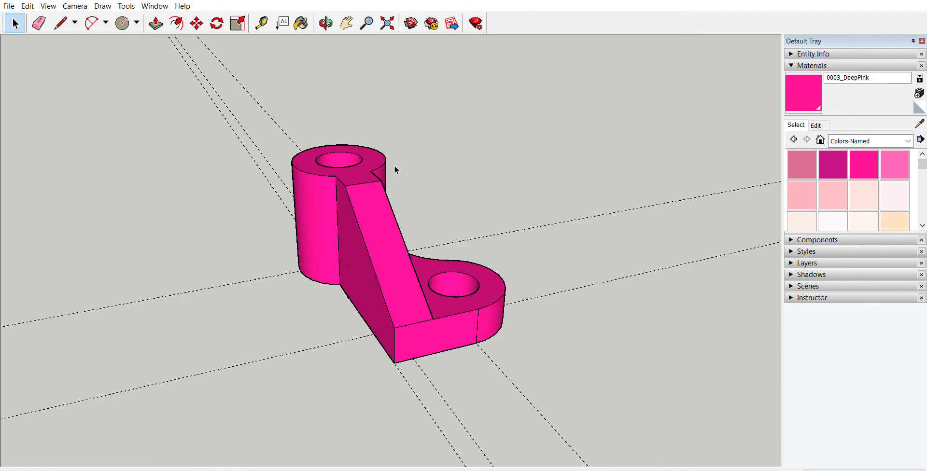